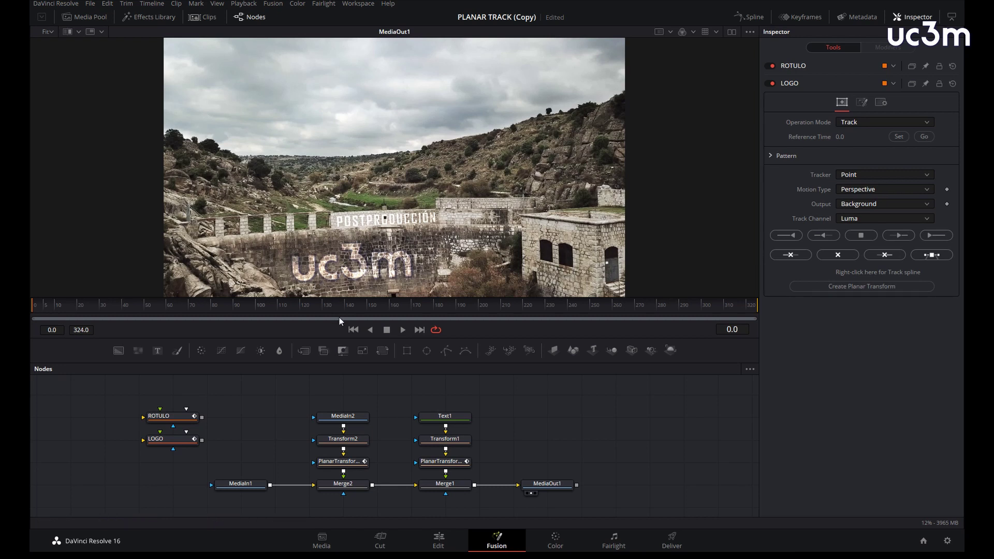
Play the finished composite to preview the tracked logo and lettering, and return to frame 0.
left_click(403, 330)
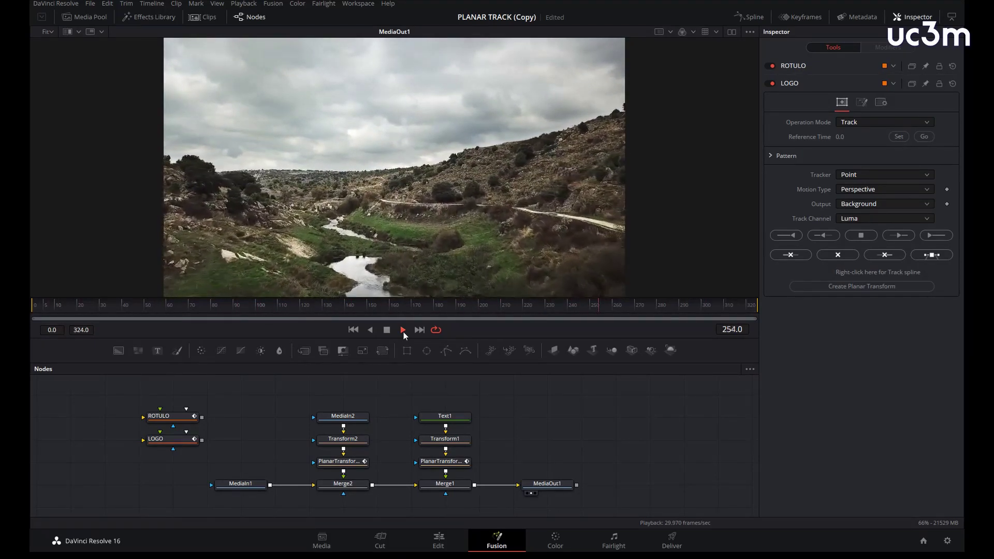
left_click(386, 330)
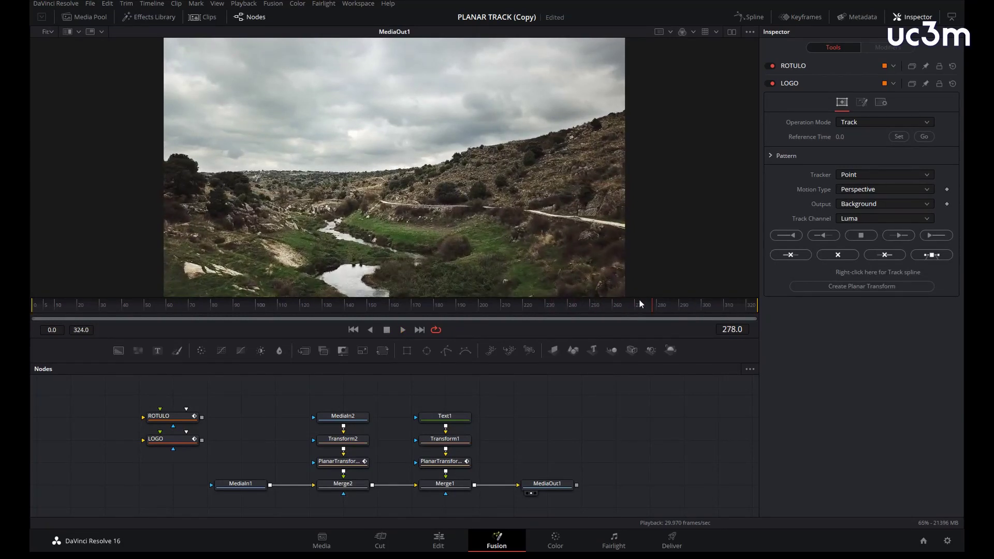
left_click_drag(658, 310, 30, 315)
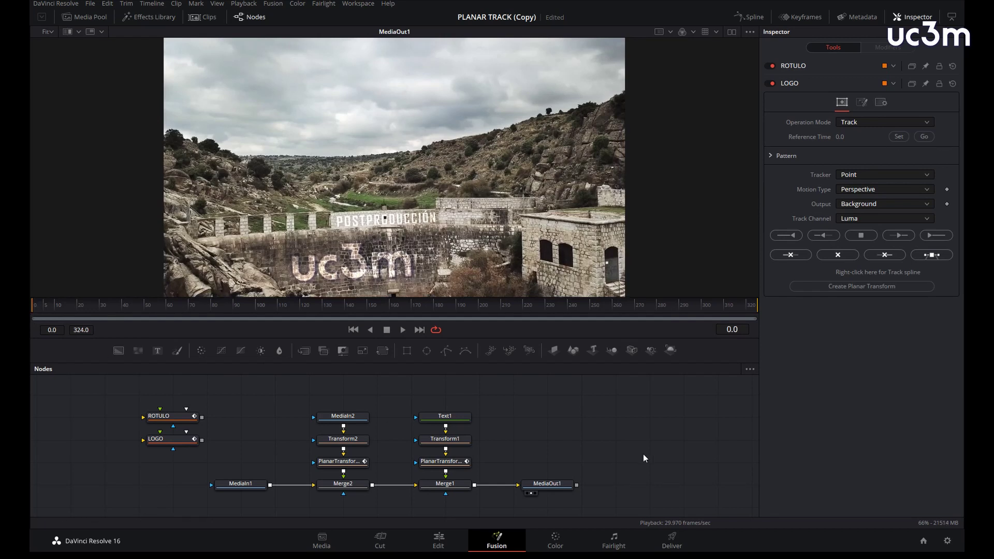
Examine the LOGO and ROTULO planar tracker nodes, scrubbing the timeline to check how their tracked areas follow the dam.
left_click(172, 441)
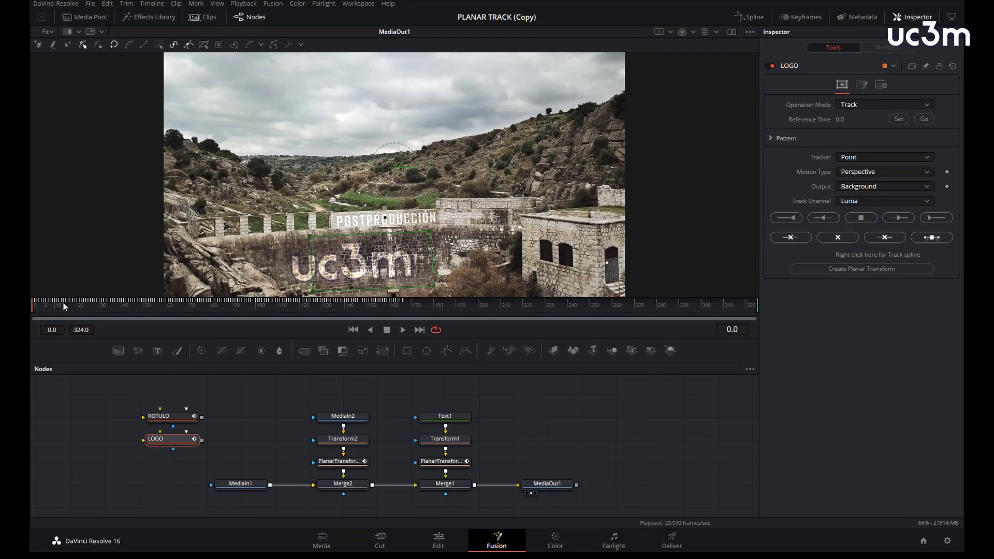
left_click_drag(41, 310, 172, 328)
scroll(665, 209, "down", 1)
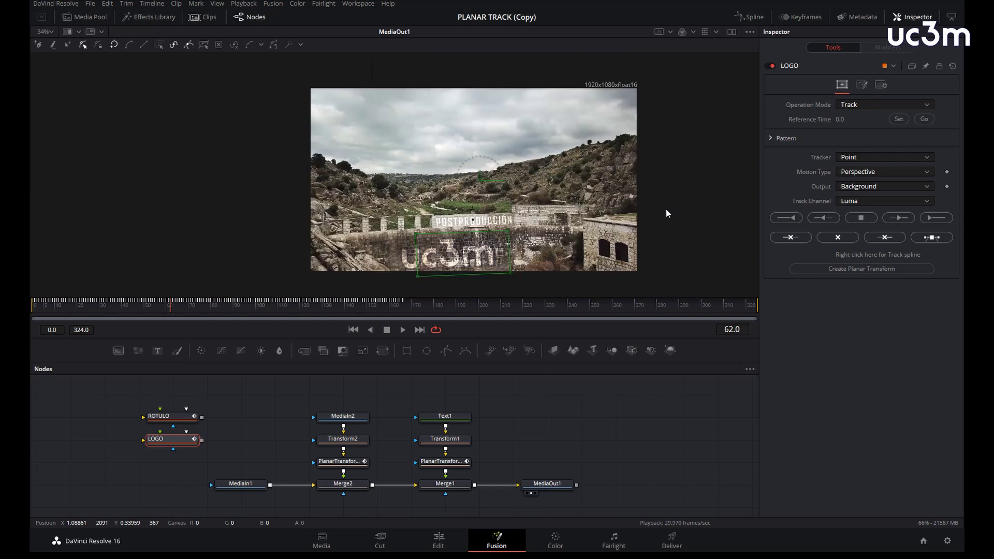
left_click_drag(172, 309, 30, 313)
left_click(172, 416)
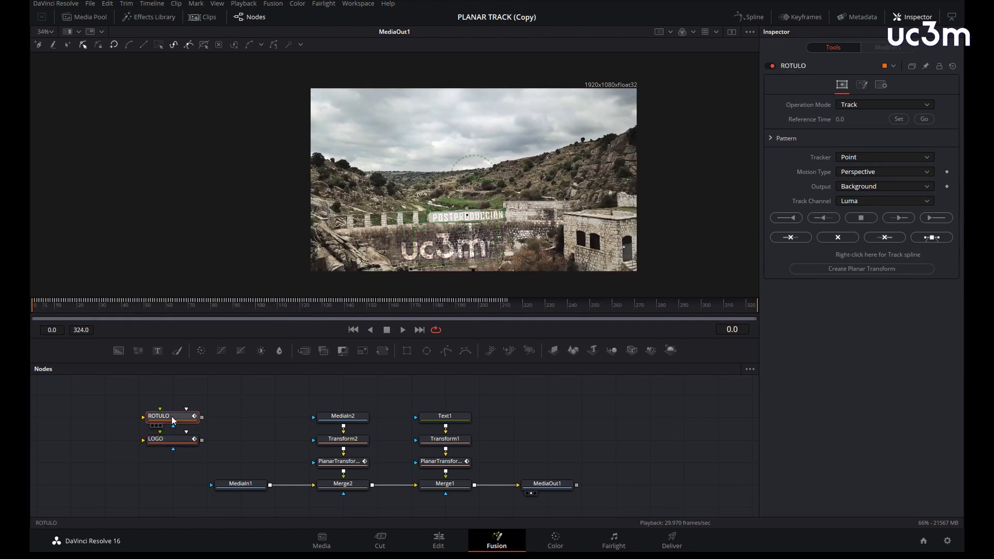
mouse_move(40, 312)
left_mouse_down()
mouse_move(473, 335)
mouse_move(30, 320)
left_mouse_up()
left_click(276, 436)
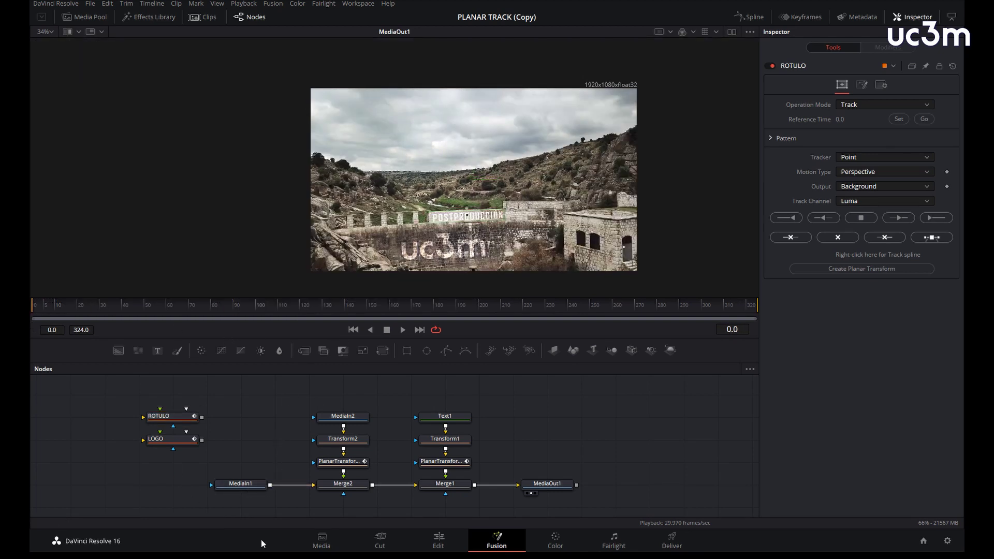
Display the MediaIn1 drone clip in the viewer and fit the image to the view.
left_click(245, 485)
key("1")
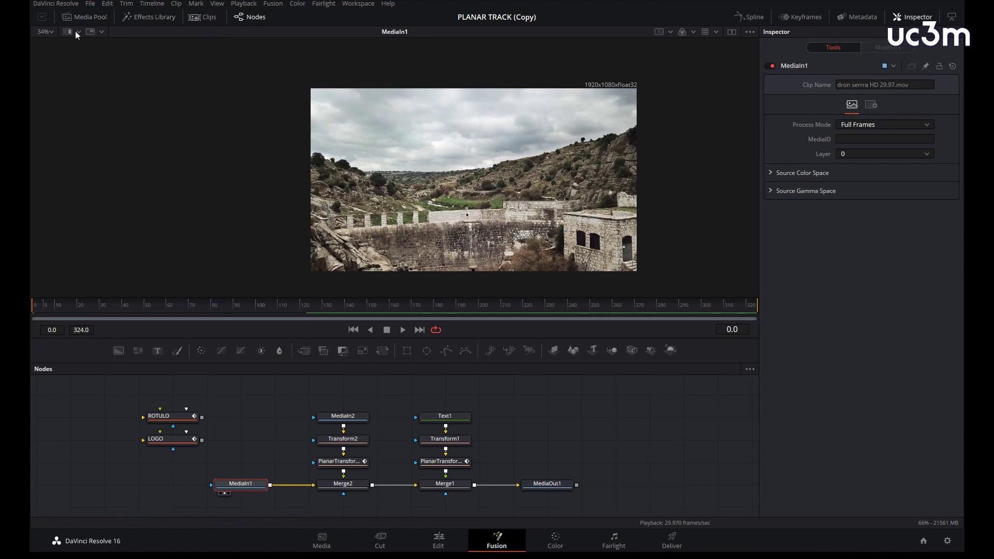
left_click(51, 33)
left_click(48, 45)
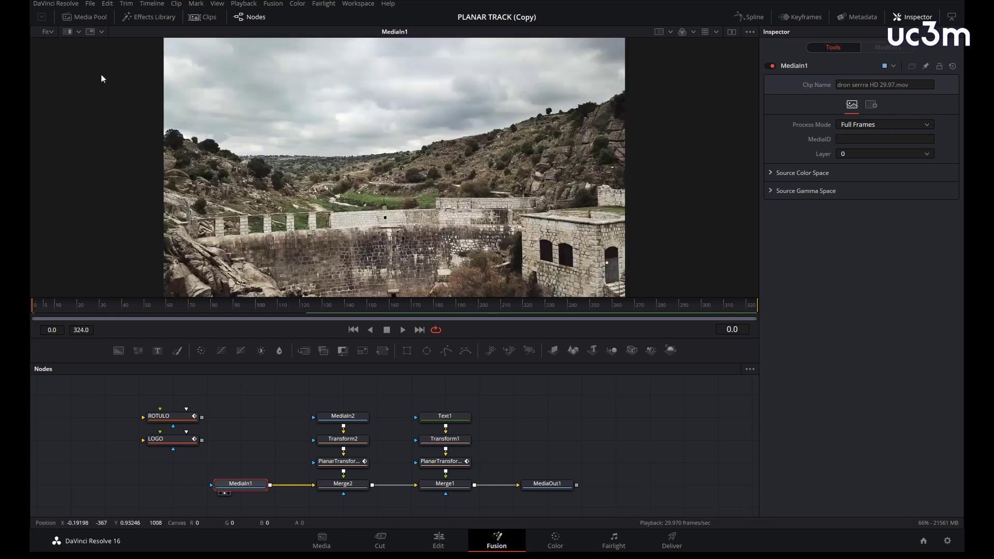
Examine the node outputs of MediaIn2, Merge2, Text1 and Merge1 one after another, ending at MediaOut1.
left_click(349, 418)
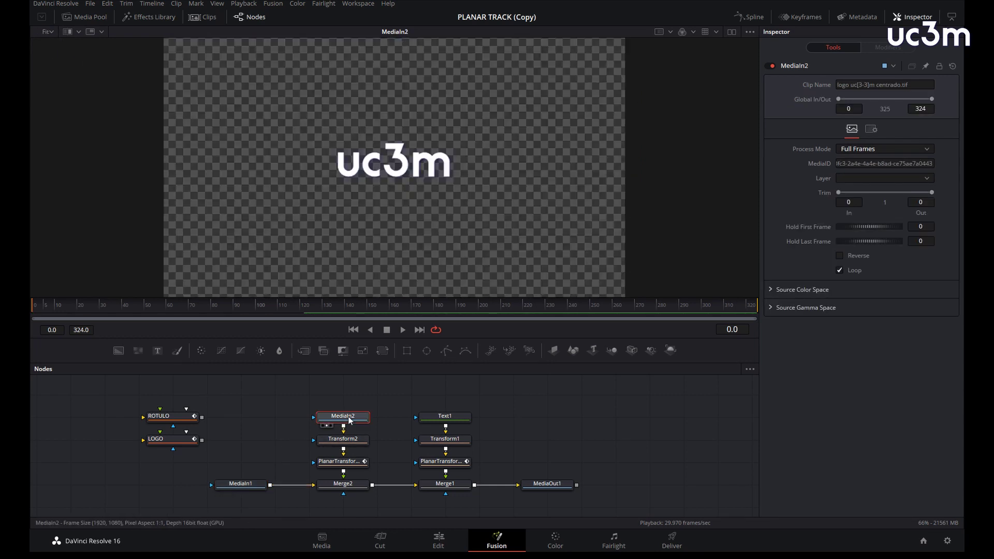
left_click(350, 485)
key("1")
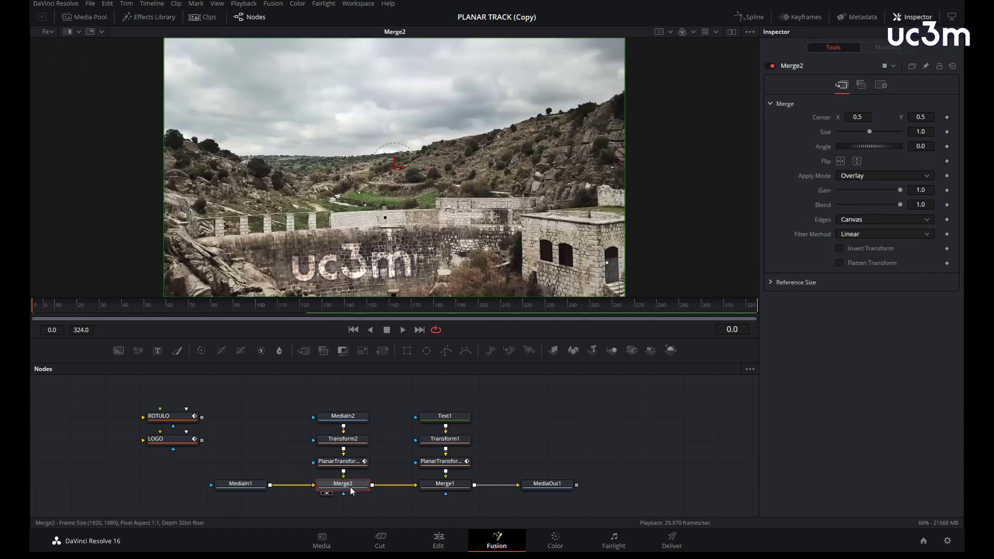
left_click(457, 415)
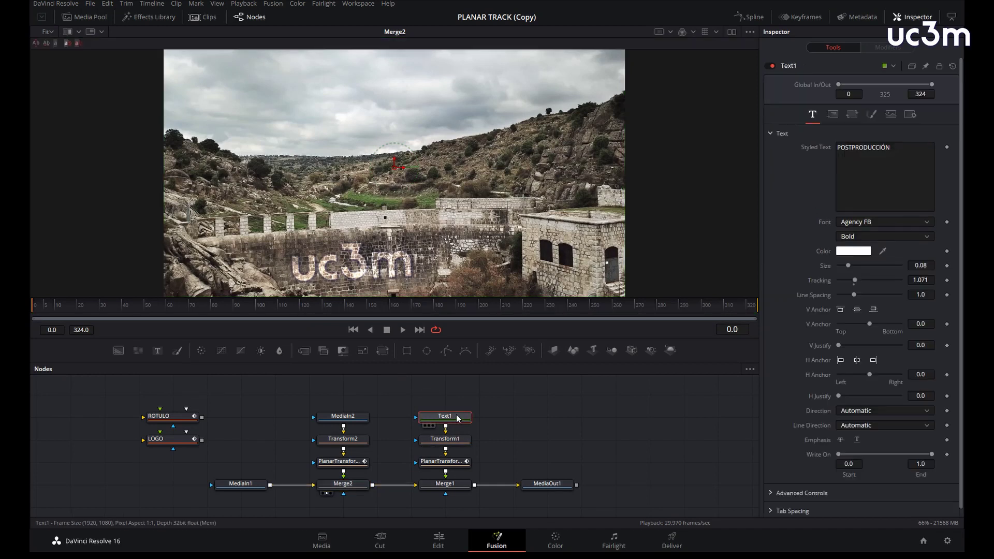
key("1")
left_click(458, 488)
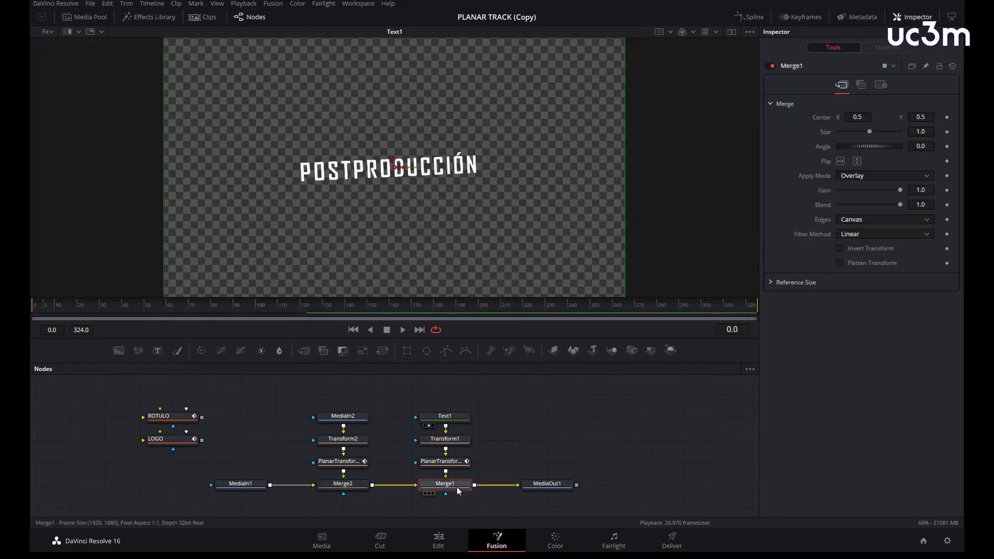
key("1")
left_click(552, 486)
left_click(554, 433)
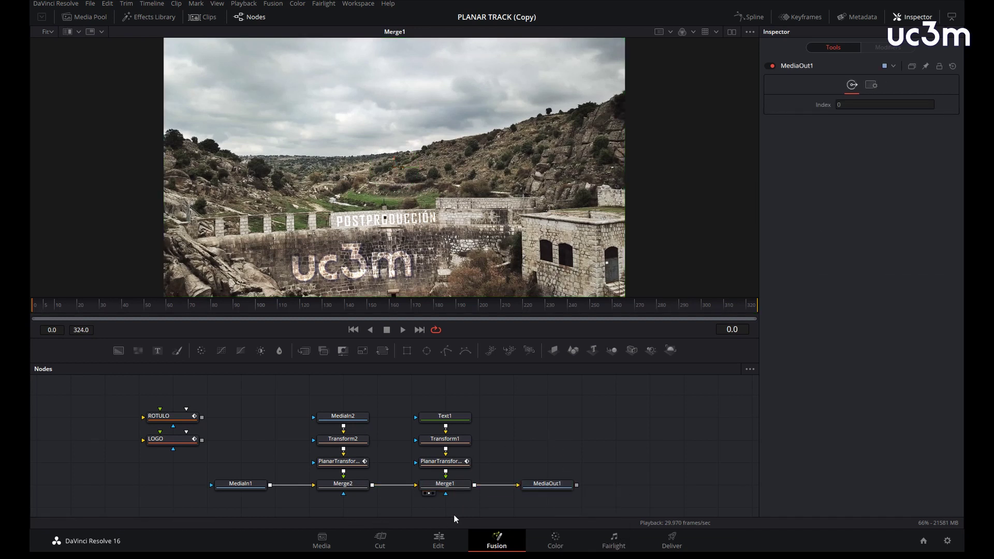
Delete the logo and text branches with their merges and the ROTULO and LOGO trackers, leaving only MediaIn1 and MediaOut1.
left_click_drag(476, 508, 313, 412)
key("Delete")
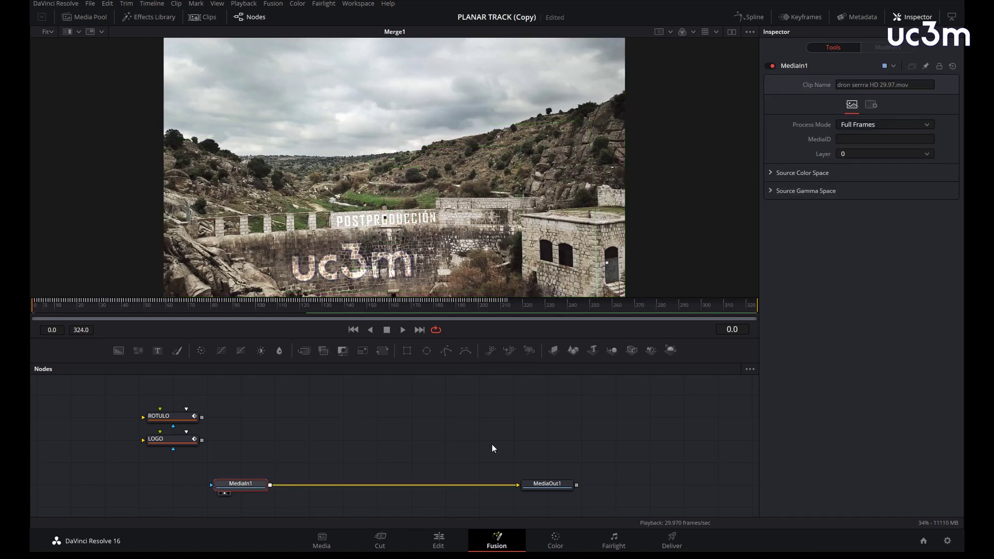
left_click_drag(247, 447, 99, 389)
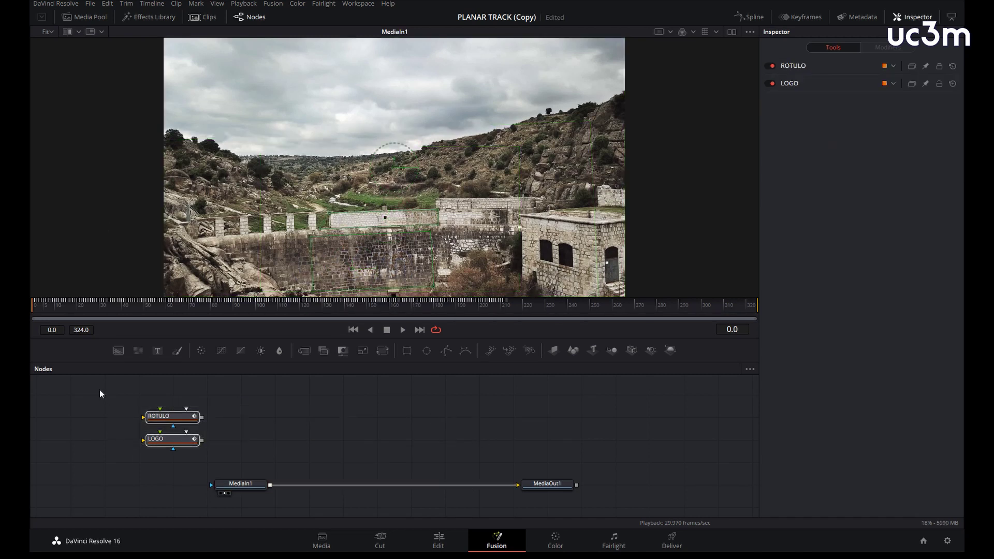
key("Delete")
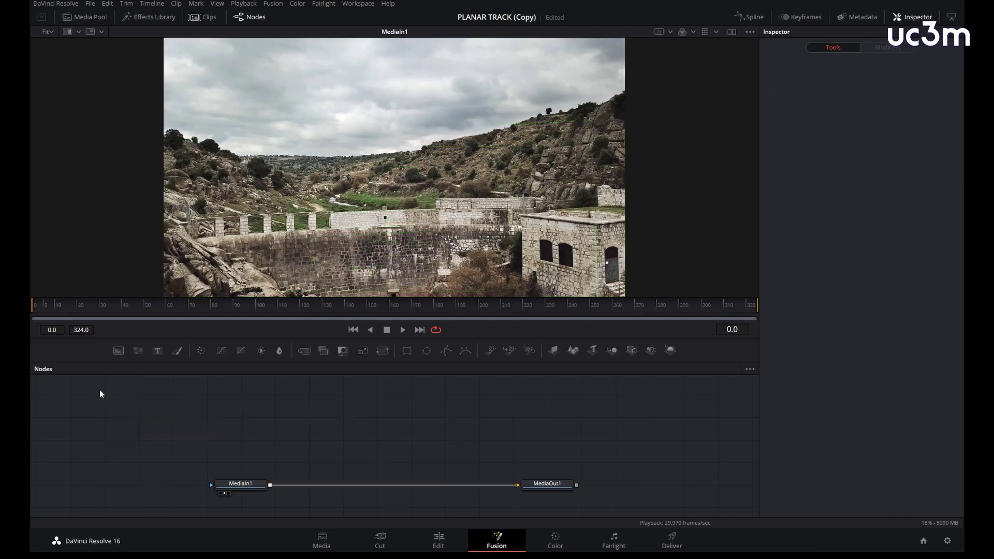
Insert a Planar Tracker node directly after MediaIn1.
left_click(237, 486)
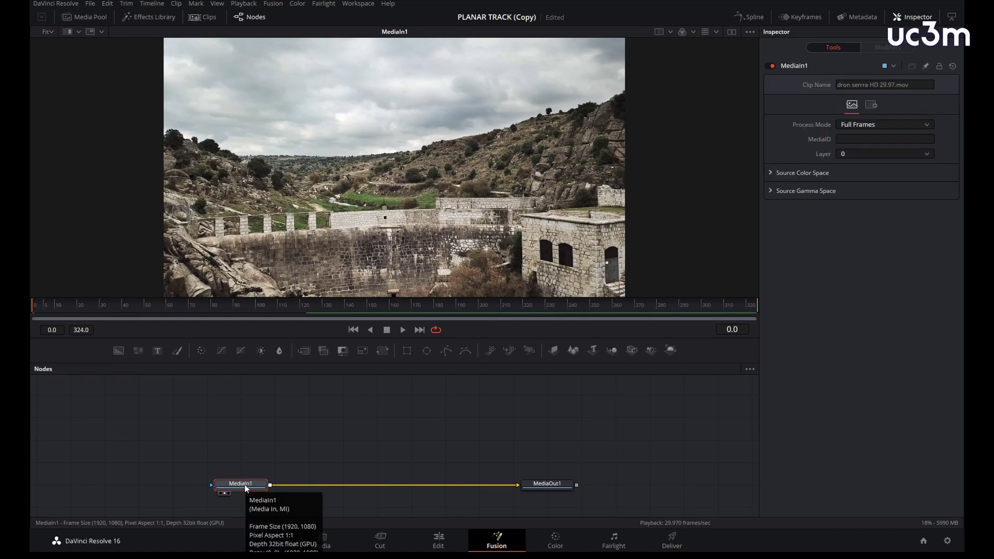
key("shift+space")
type("plan")
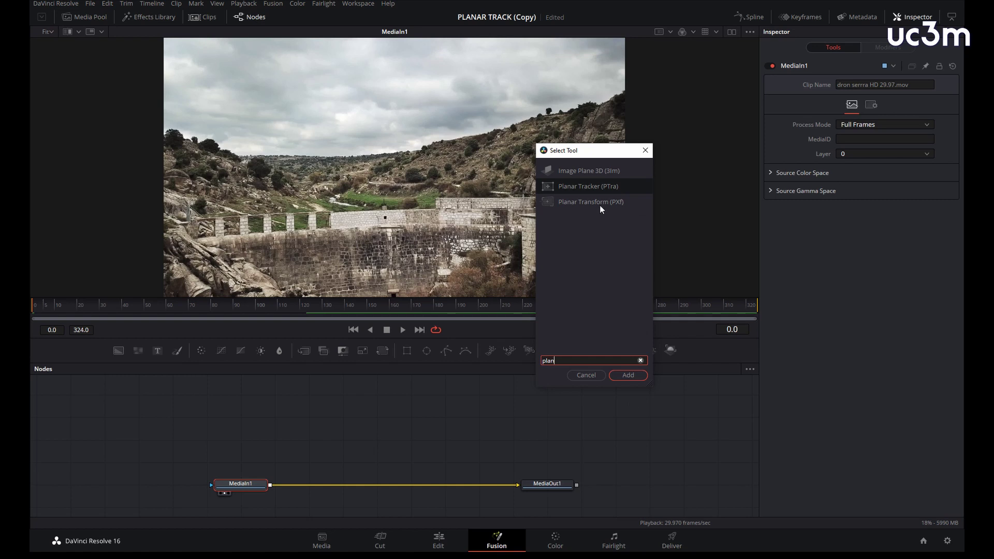
left_click(584, 187)
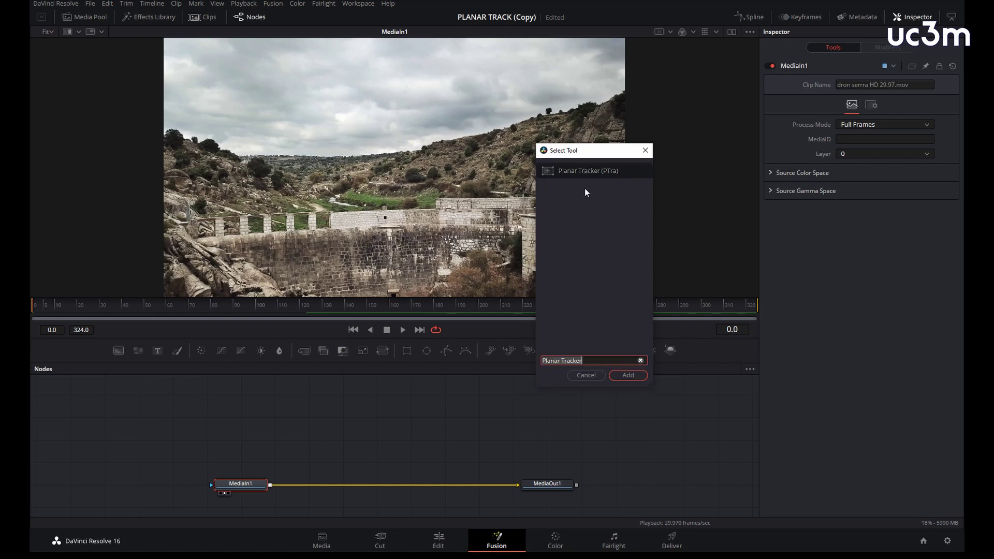
left_click(637, 376)
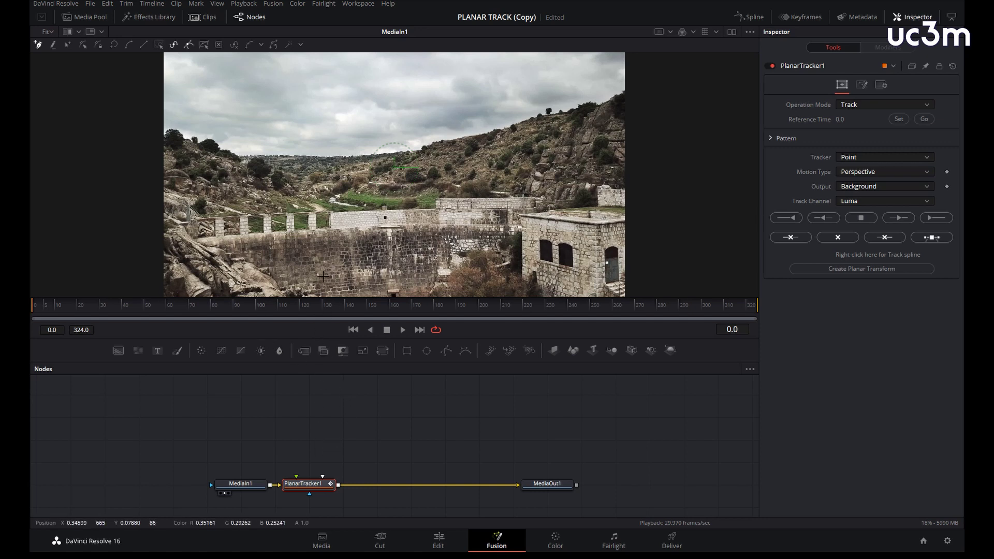
Draw a closed four-point tracking polygon on the dam wall below the white parapet.
scroll(346, 268, "down", 2)
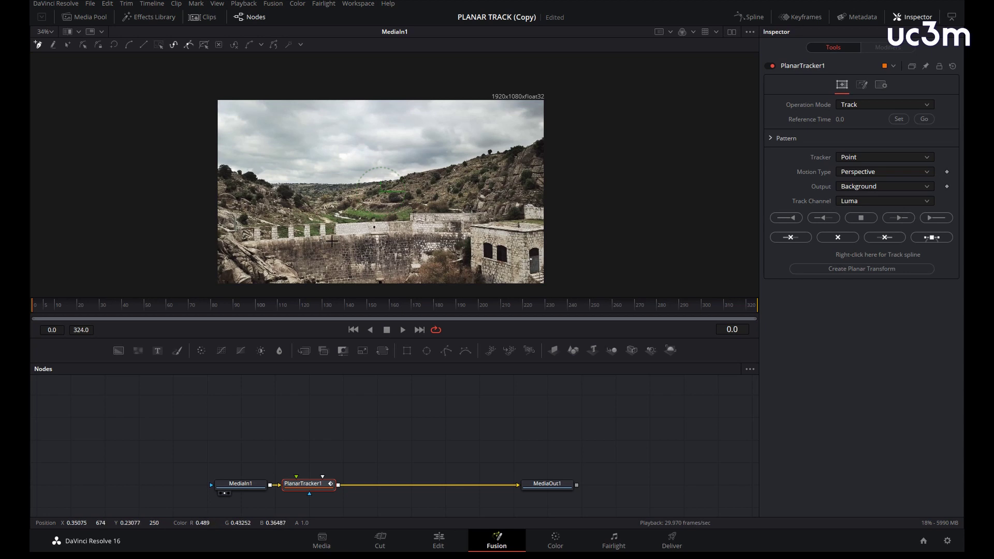
left_click(331, 241)
left_click(406, 239)
left_click(409, 270)
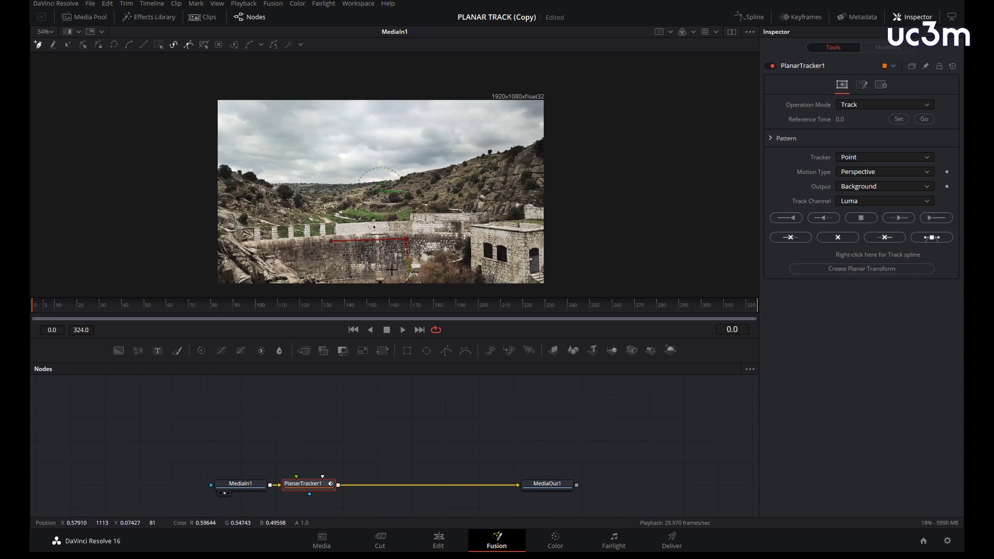
left_click(335, 277)
left_click(331, 241)
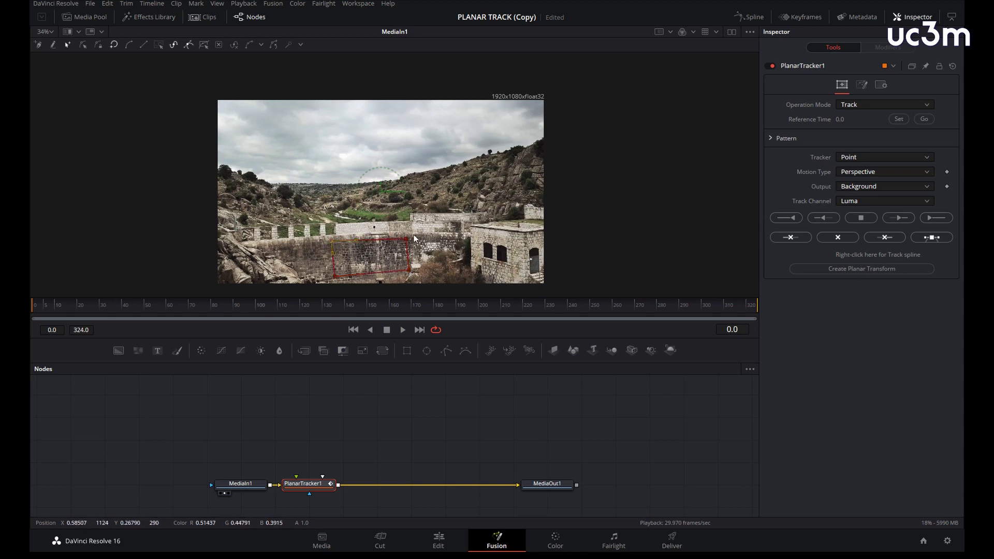
Adjust the corner points of the tracking polygon to refine its outline on the dam wall.
left_click_drag(405, 239, 406, 236)
left_click_drag(408, 269, 408, 273)
left_click(334, 276)
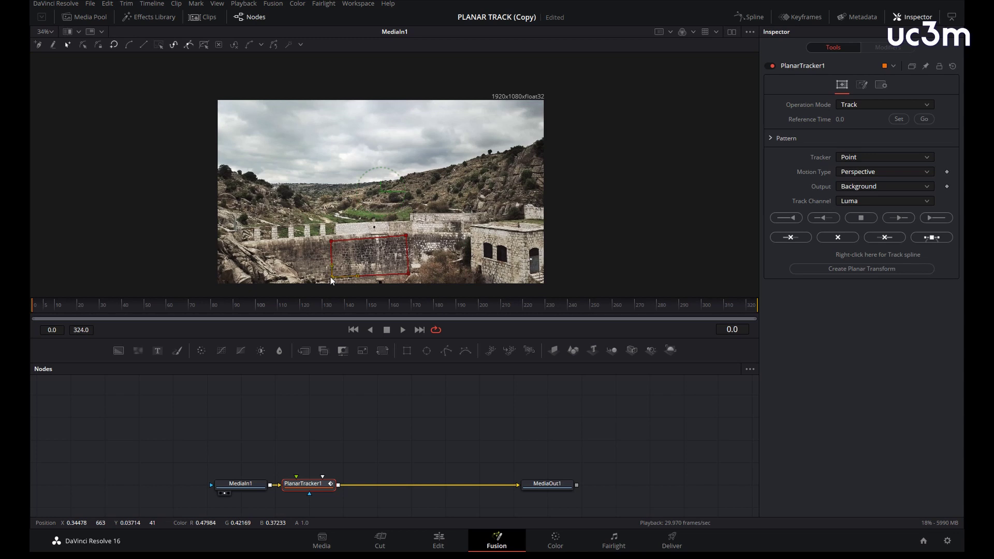
left_click(408, 273)
left_click(333, 241)
left_click(405, 236)
left_click(408, 273)
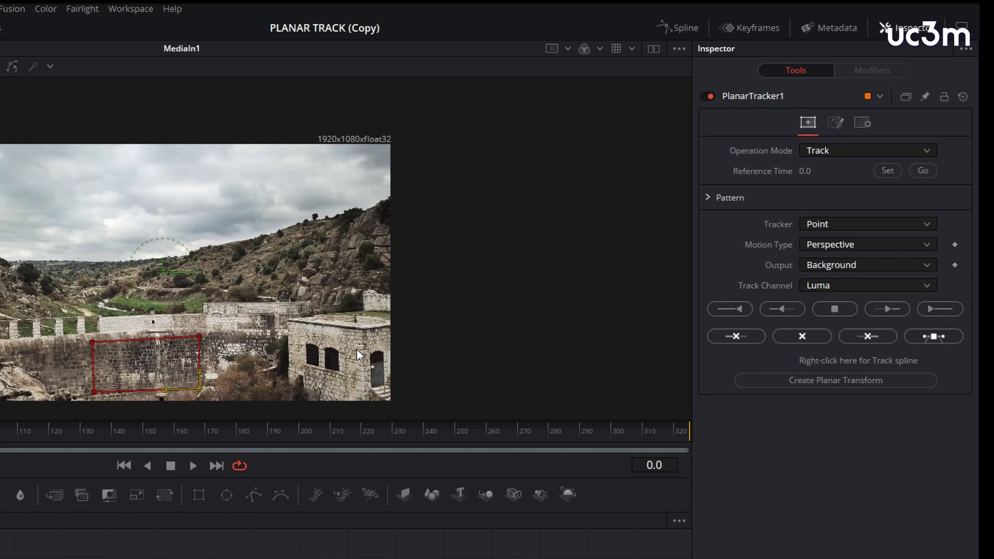
Track the dam wall area forward frame by frame from frame 0 to frame 137.
left_click(885, 309)
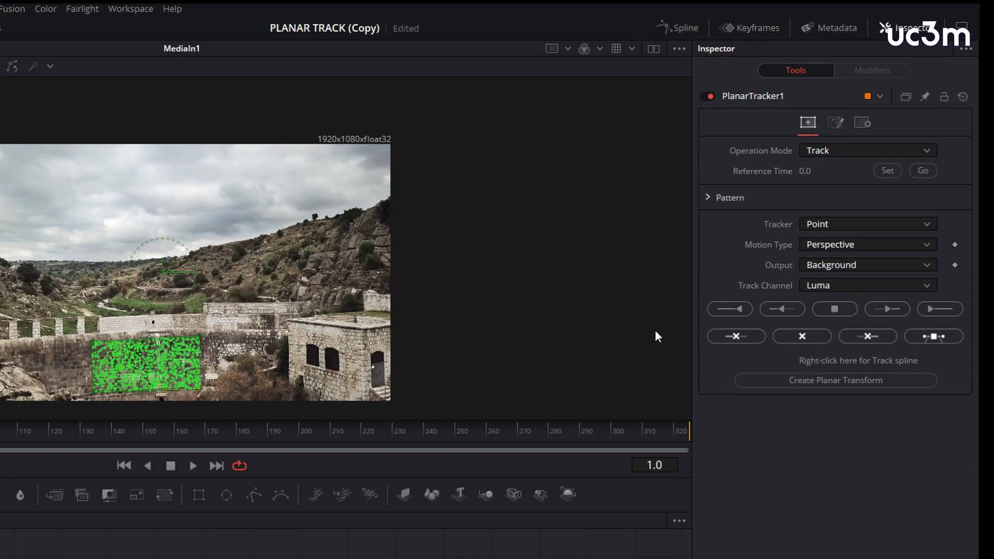
scroll(246, 367, "down", 2)
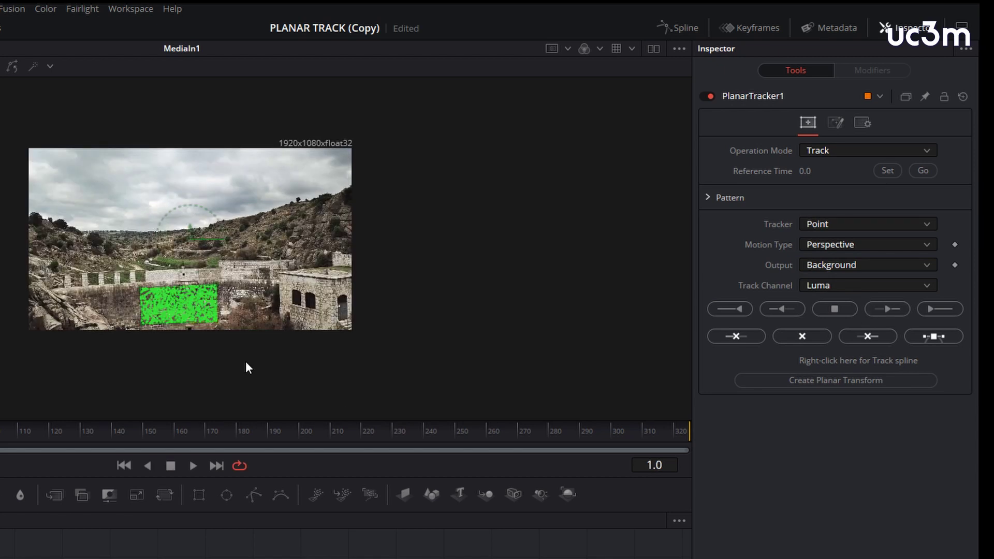
left_click(887, 309)
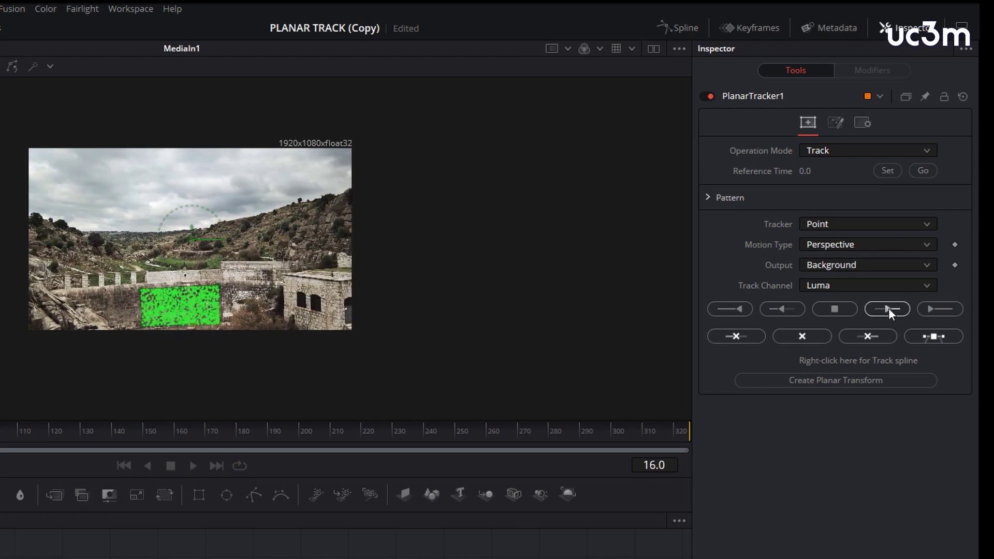
left_click(888, 308)
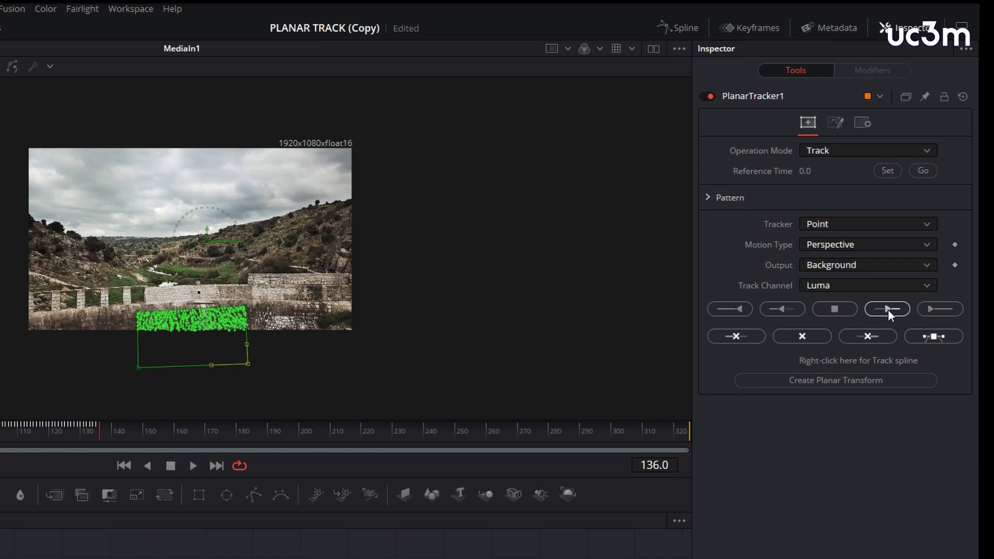
left_click(888, 309)
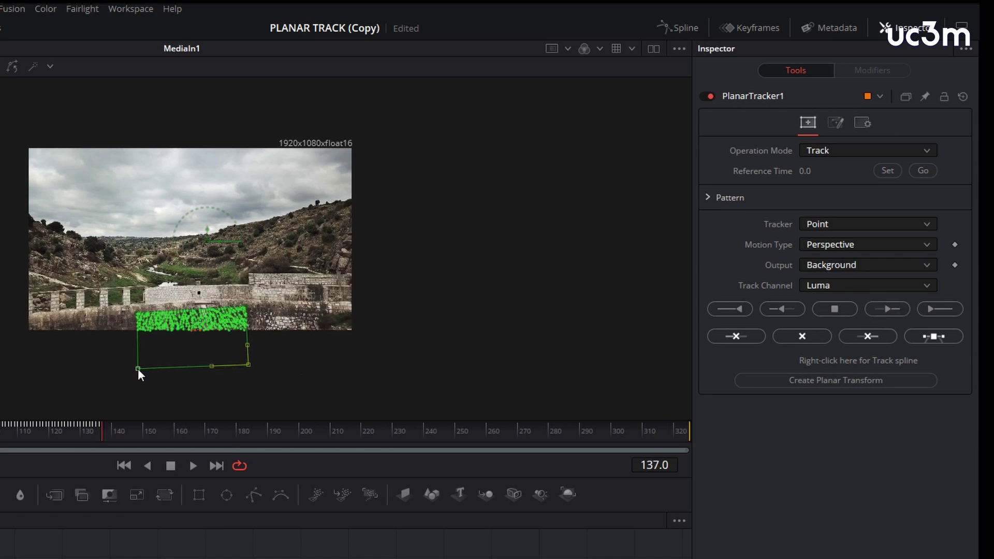
Correct the two lower polygon corners at frame 137 and continue tracking forward to frame 169.
left_click_drag(138, 369, 140, 366)
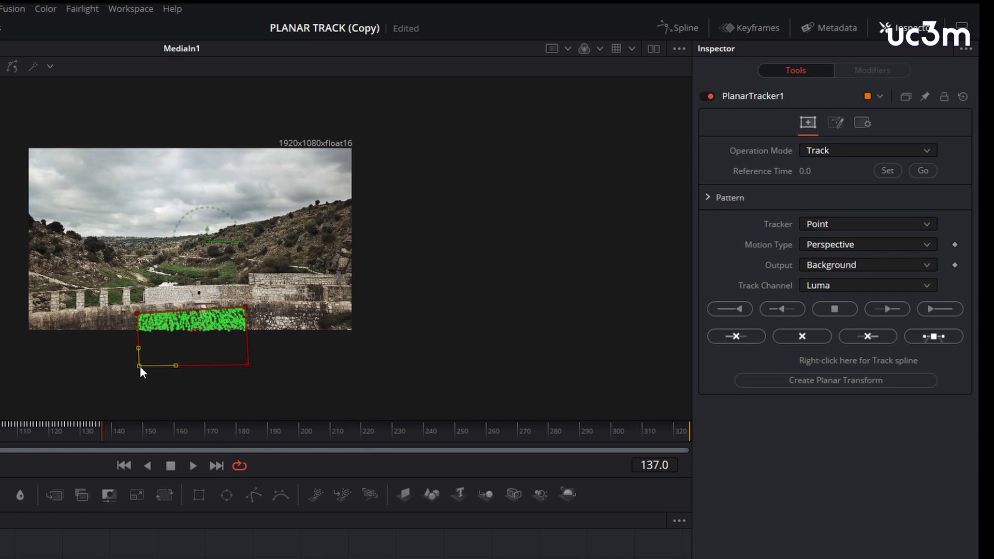
left_click_drag(247, 365, 249, 364)
left_click(889, 310)
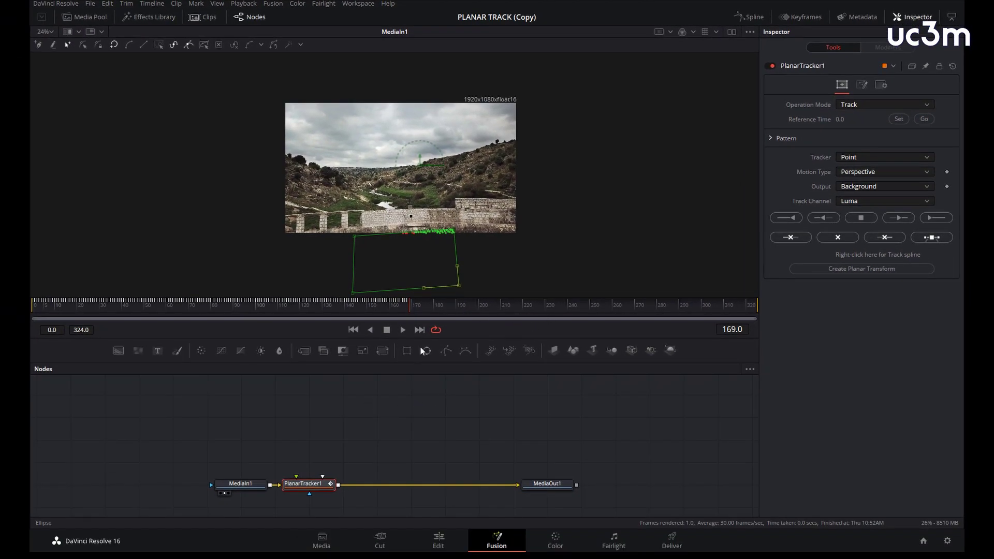
Create a Planar Transform from PlanarTracker1 and place the new node above the main node chain.
left_click(365, 437)
left_click(313, 485)
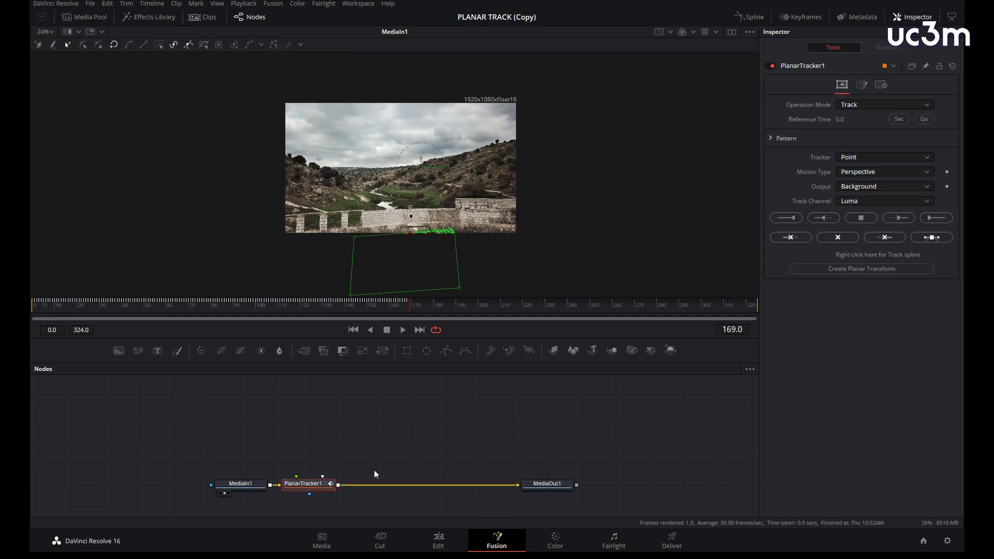
left_click(843, 271)
left_click_drag(398, 487, 384, 443)
left_click(374, 439)
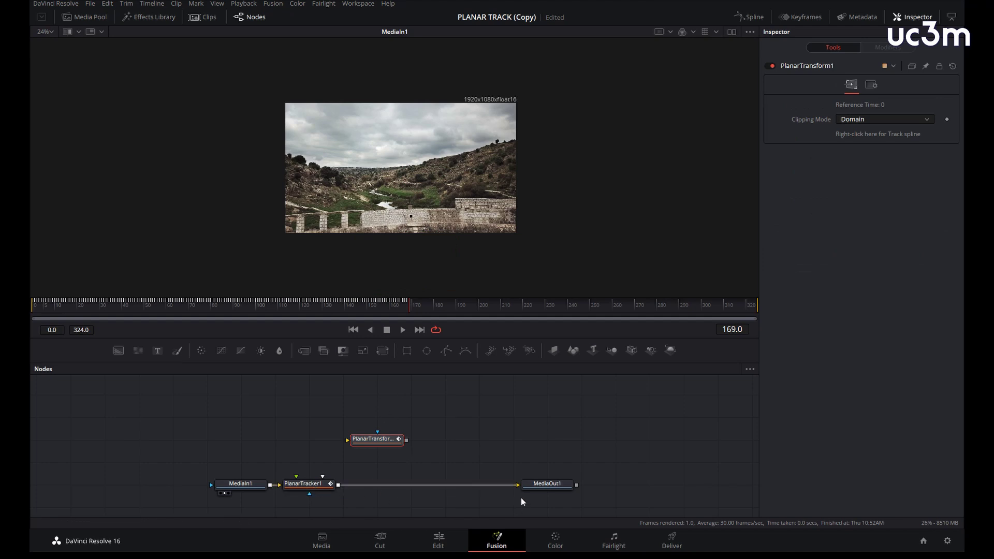
Detach PlanarTracker1 from the node chain, move it aside and rename it movlogo.
left_click(506, 486)
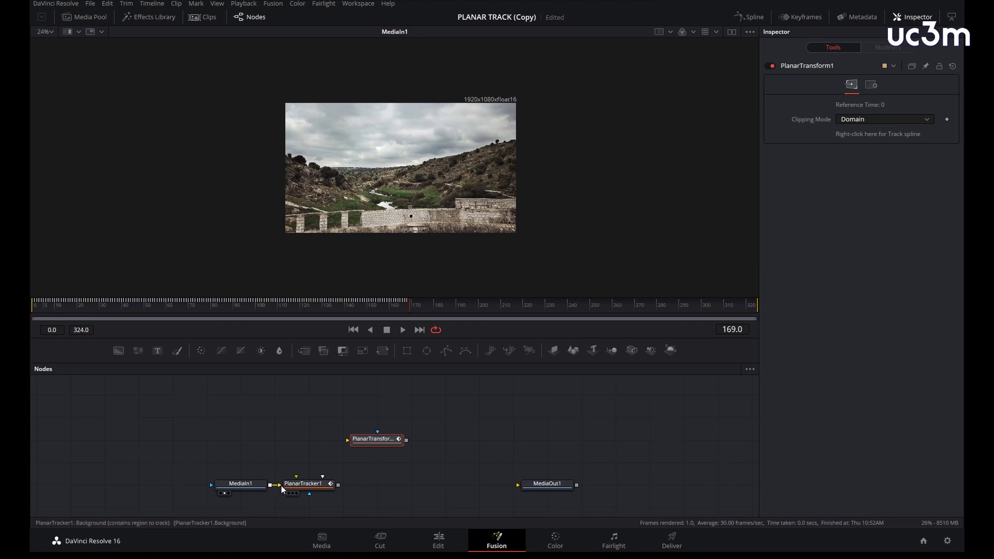
left_click_drag(293, 490, 89, 444)
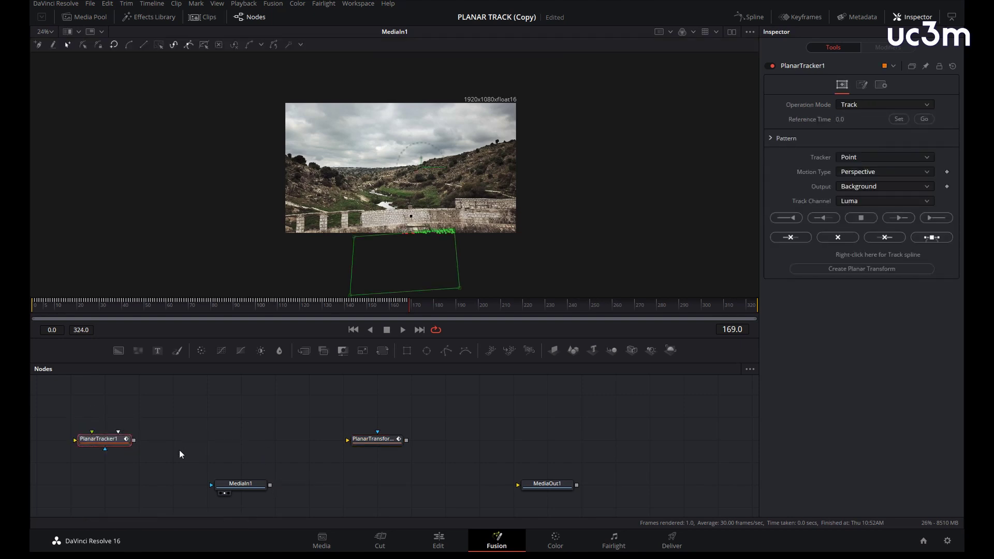
key("F2")
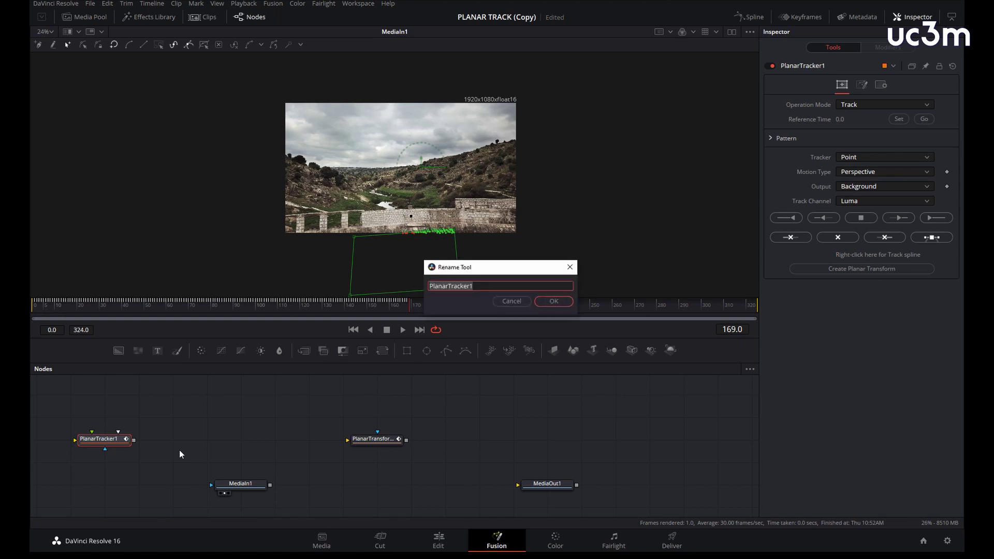
type("mov. logo")
left_click(552, 303)
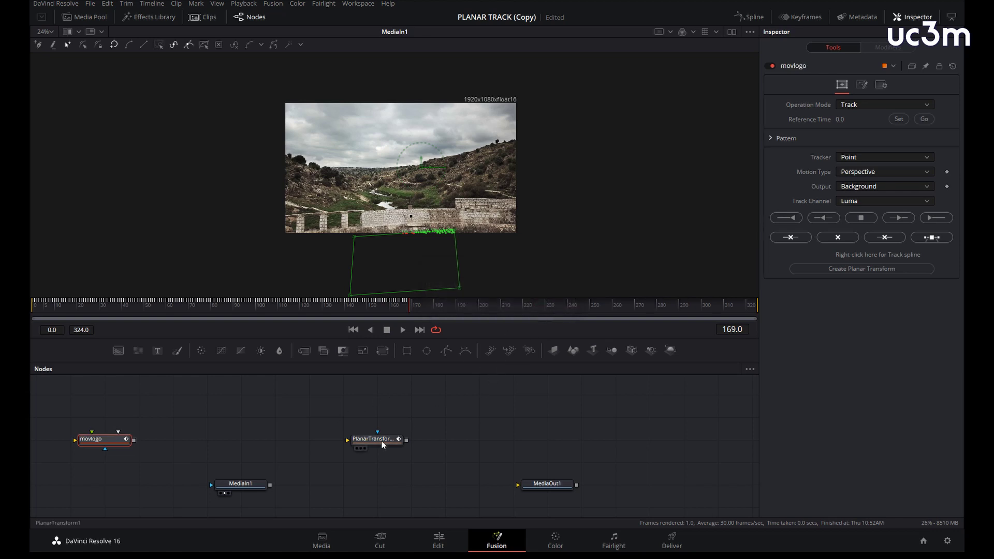
Add the uc3m logo clip, feed it through PlanarTransform1 and merge it over the MediaIn1 footage.
left_click_drag(368, 440, 332, 442)
left_click(333, 442)
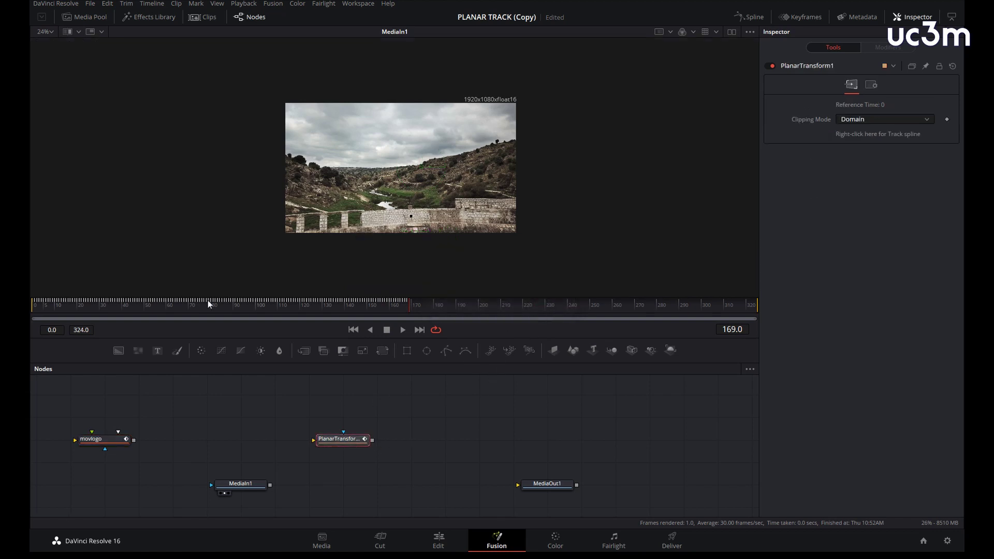
left_click(84, 17)
left_click_drag(124, 84, 270, 491)
left_click(344, 445)
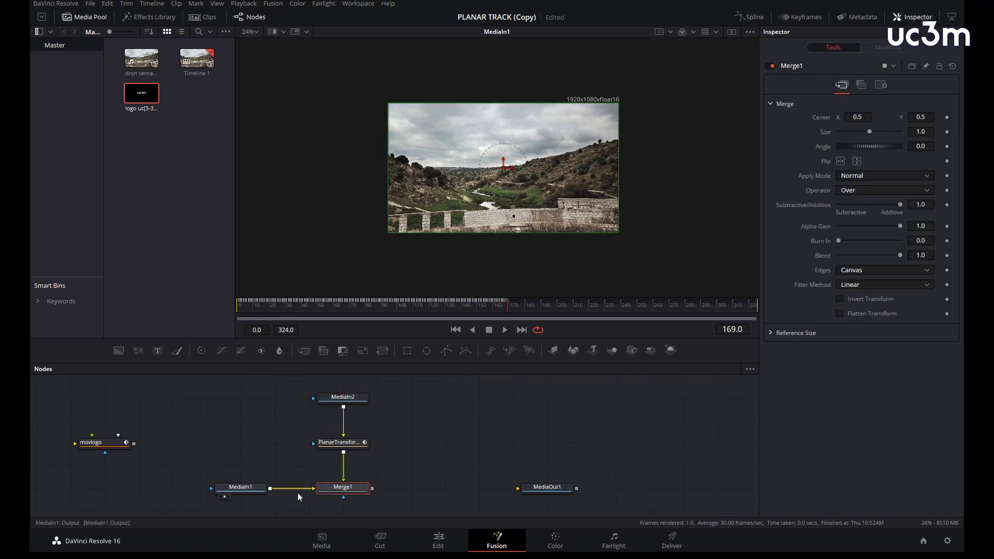
Connect the Merge1 output to MediaOut1 and show MediaOut1 in the viewer.
left_click(364, 486)
left_click_drag(372, 488, 538, 490)
left_click(531, 496)
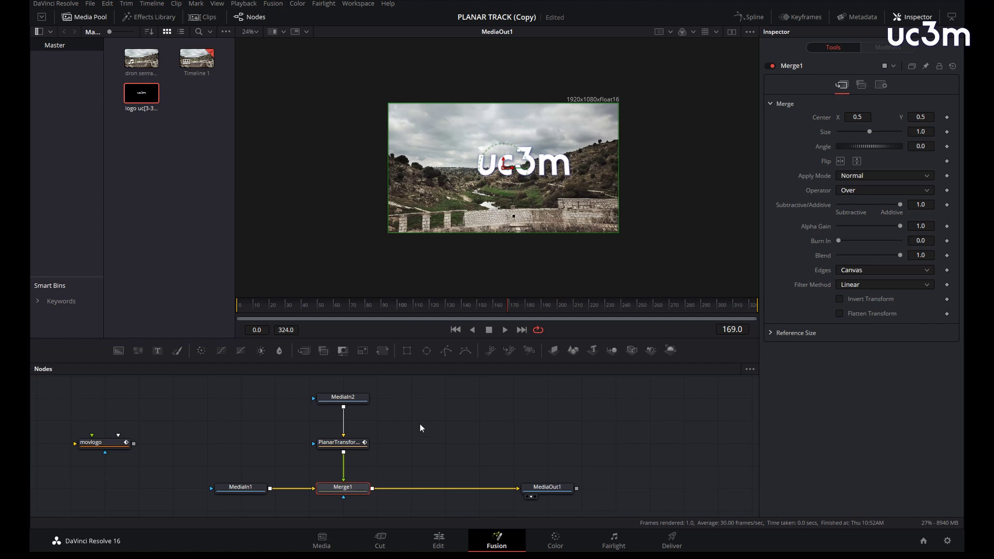
Fit the image to the viewer, return to frame 0 and insert a Transform node between MediaIn2 and PlanarTransform1.
left_click_drag(508, 309, 271, 308)
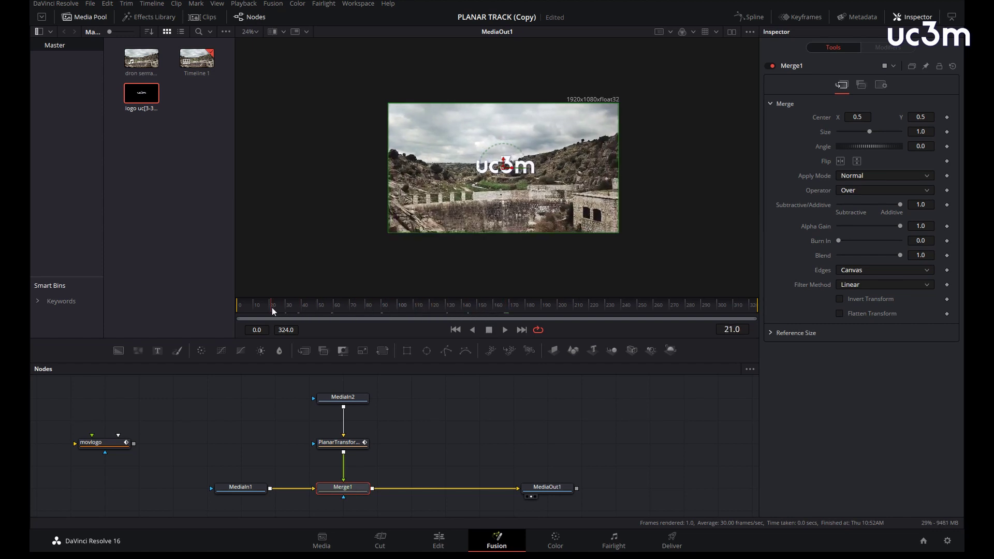
left_click(249, 32)
left_click(250, 44)
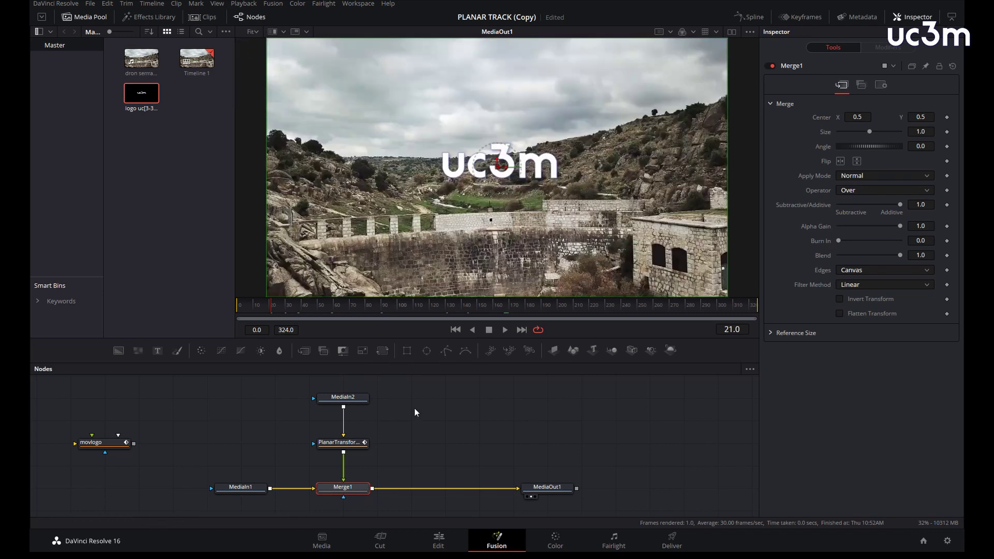
left_click_drag(271, 307, 322, 316)
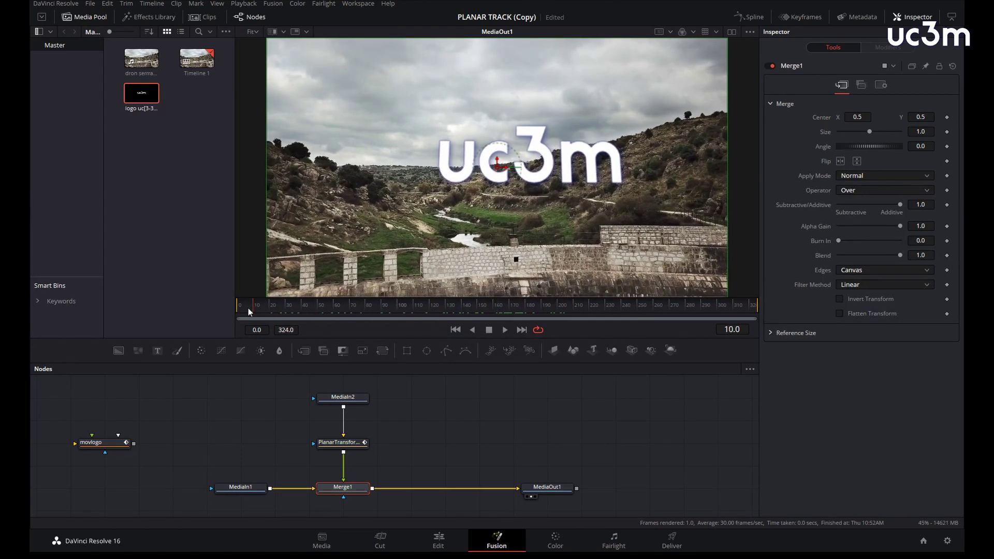
left_click_drag(247, 309, 238, 308)
left_click(343, 397)
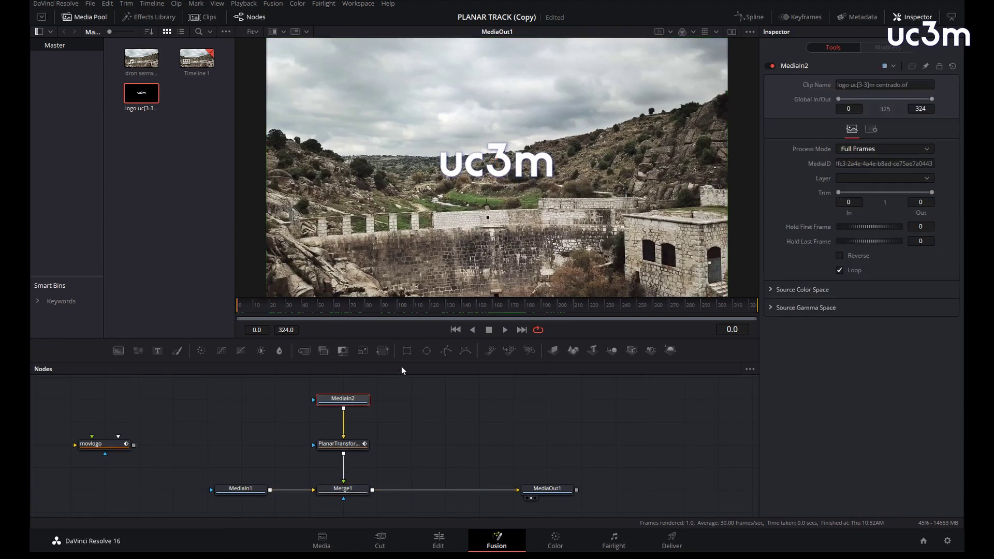
left_click(382, 351)
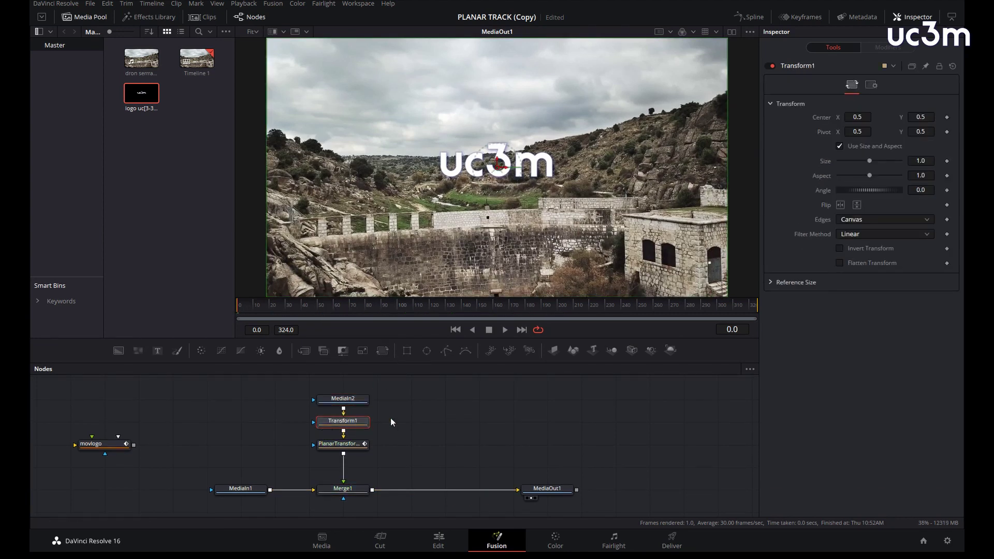
Place the logo on the dam wall at about X 0.425, Y 0.091 and set its angle to 2.6.
left_click_drag(500, 166, 475, 265)
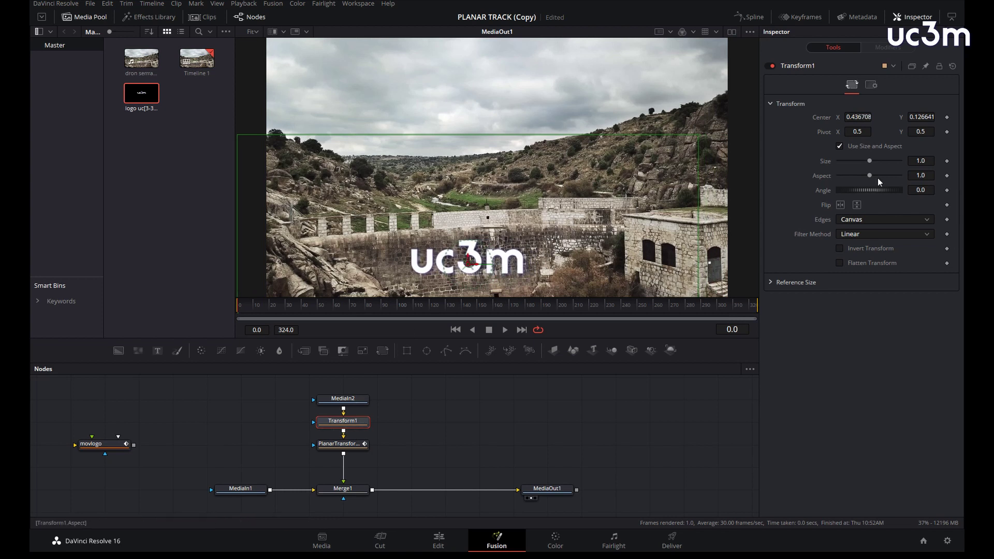
left_click_drag(864, 189, 865, 189)
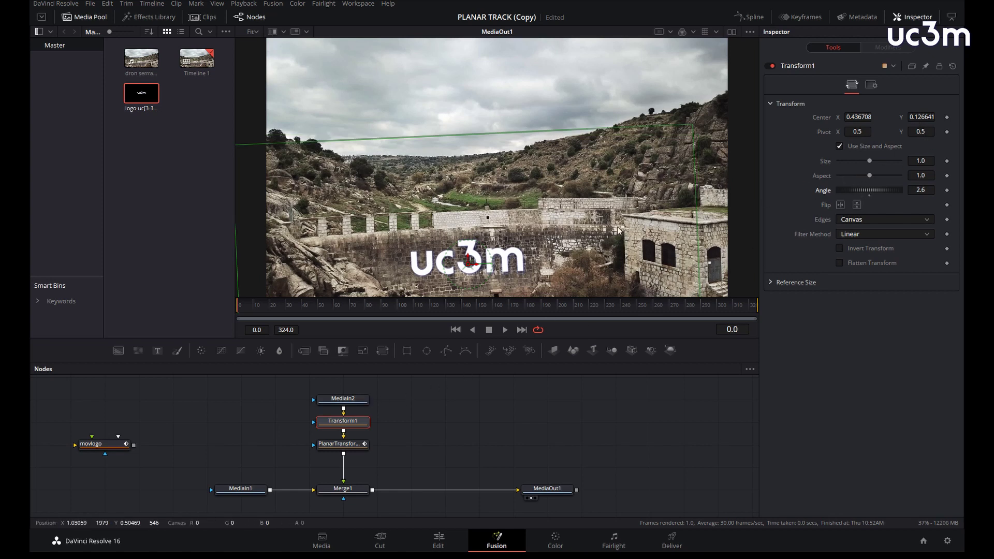
mouse_move(469, 261)
left_mouse_down()
mouse_move(472, 271)
mouse_move(465, 269)
left_mouse_up()
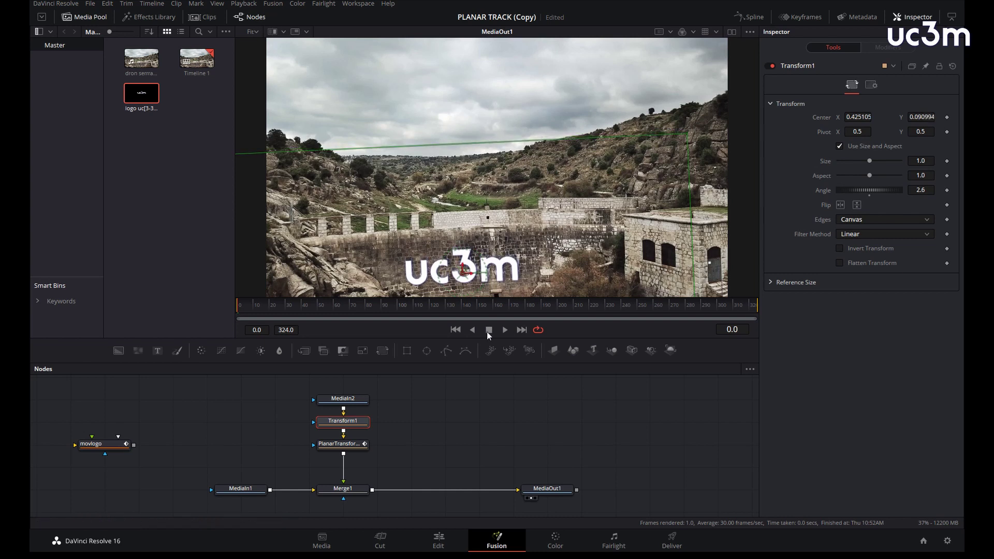
Set Merge1's apply mode to Overlay and play back the shot to check the logo's movement.
left_click(343, 488)
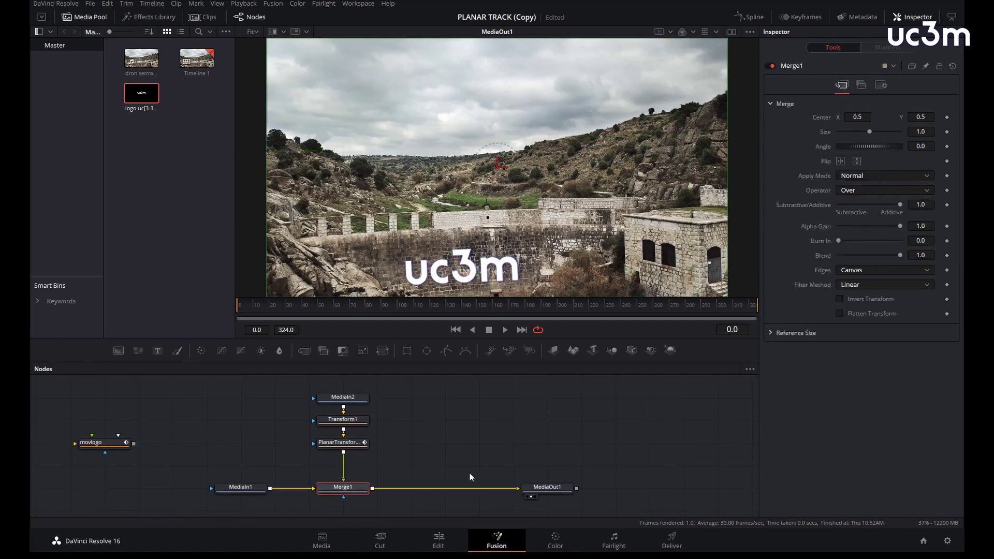
left_click(920, 175)
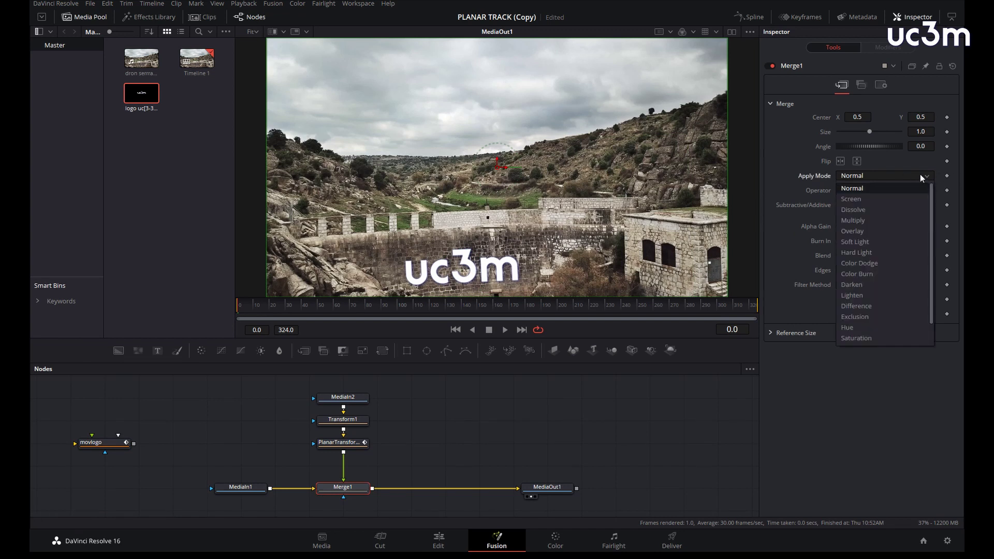
left_click(890, 234)
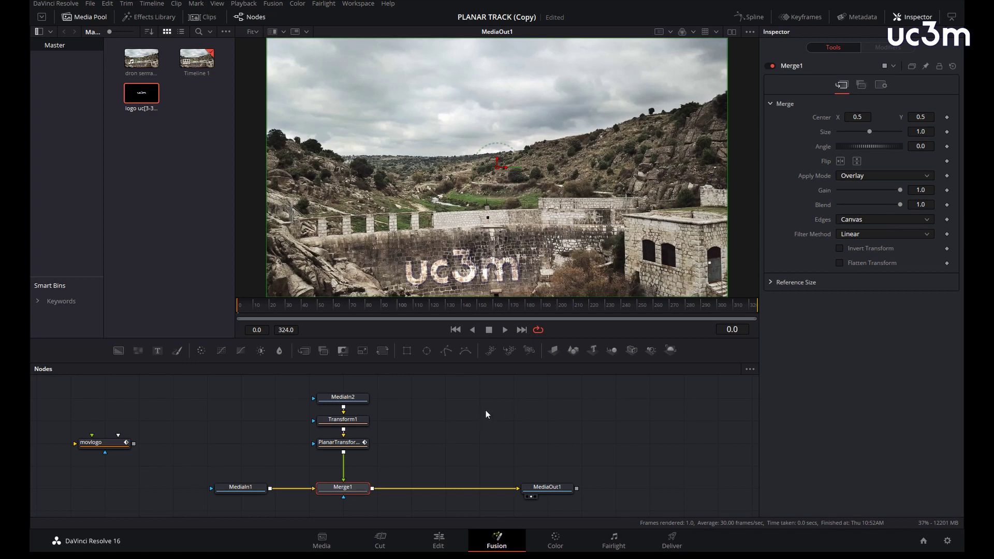
mouse_move(241, 309)
left_mouse_down()
mouse_move(522, 328)
mouse_move(259, 307)
left_mouse_up()
key("space")
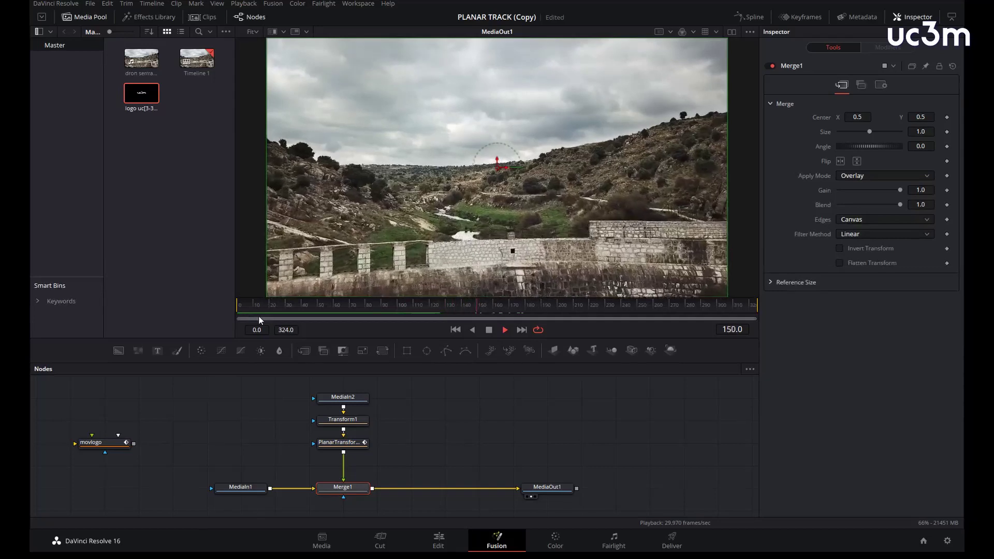
key("space")
left_click(443, 408)
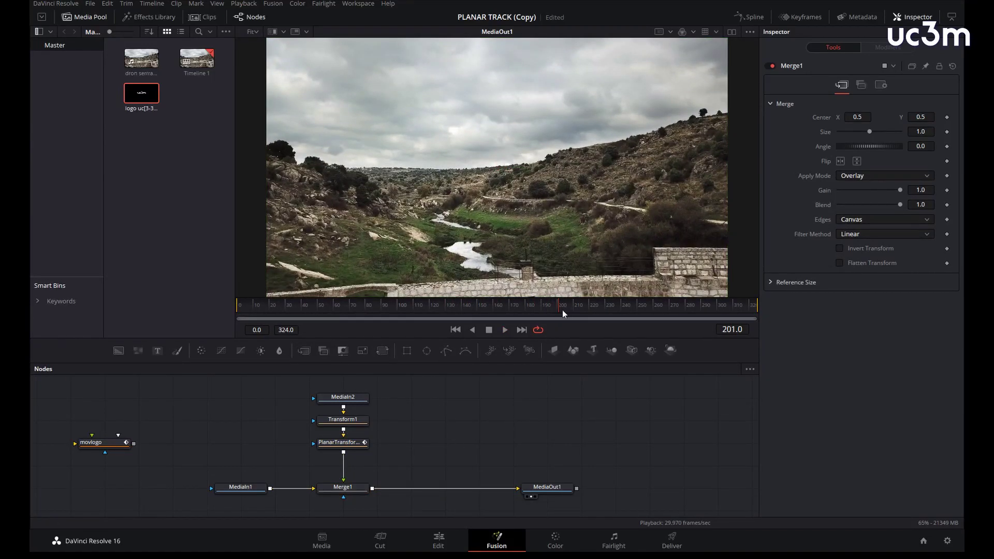
Return to frame 0, shift MediaIn1 aside and insert a Planar Tracker between it and Merge1.
left_click_drag(561, 309, 236, 314)
left_click_drag(240, 482, 173, 482)
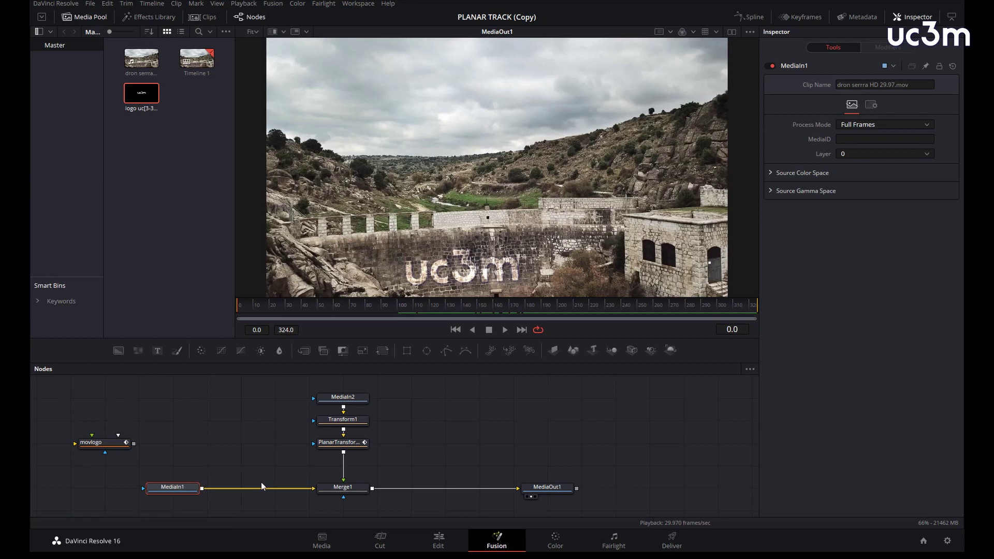
key("shift+space")
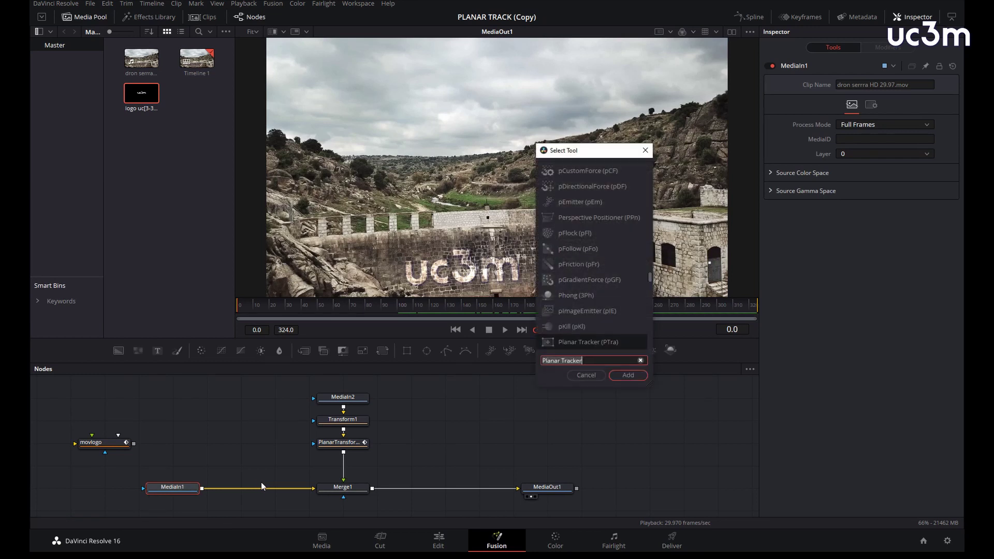
left_click(628, 375)
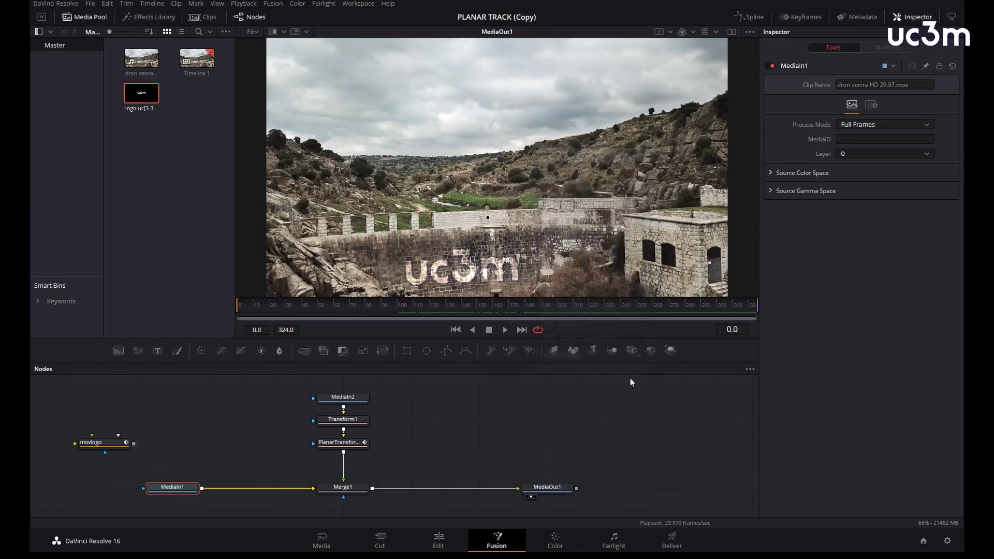
Outline the light stone parapet above the dam wall with a closed four-sided tracking polygon.
left_click(433, 213)
left_click(481, 213)
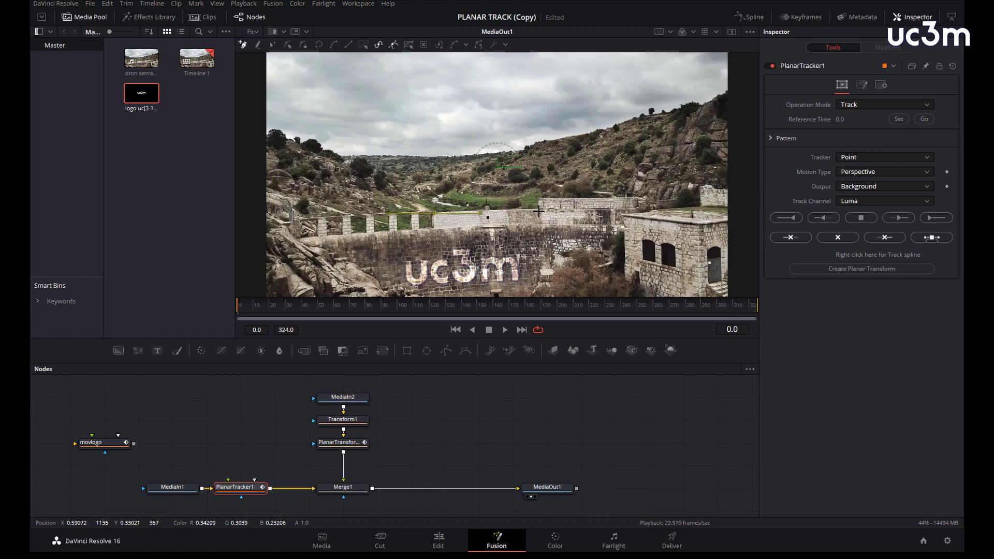
left_click(538, 212)
left_click(539, 224)
left_click(434, 230)
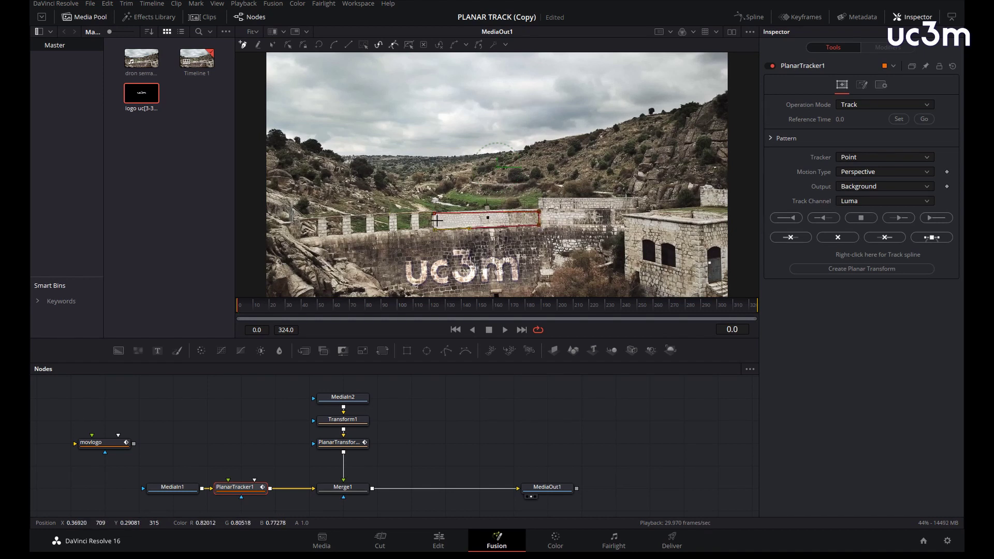
left_click(434, 213)
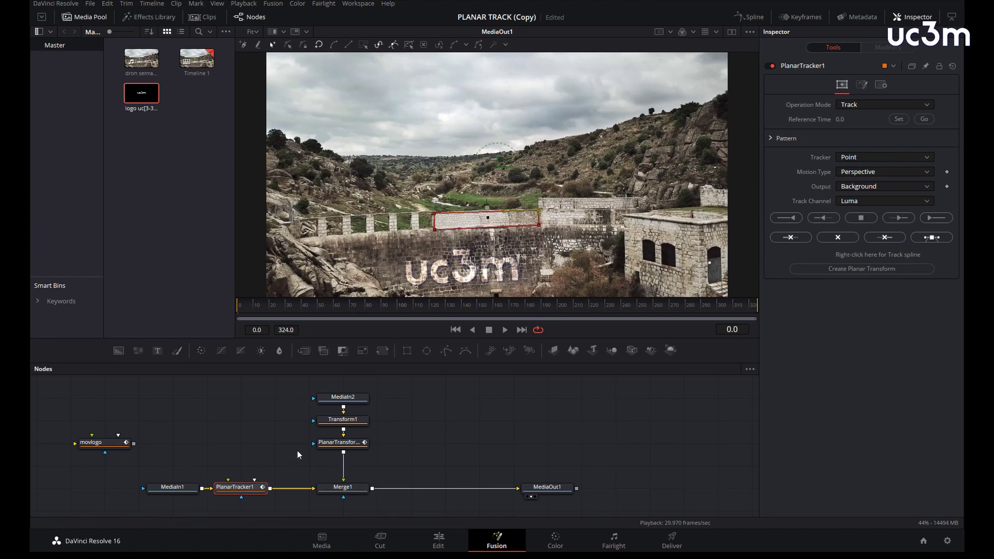
Track the parapet area forward from frame 0 to frame 212.
left_click(904, 219)
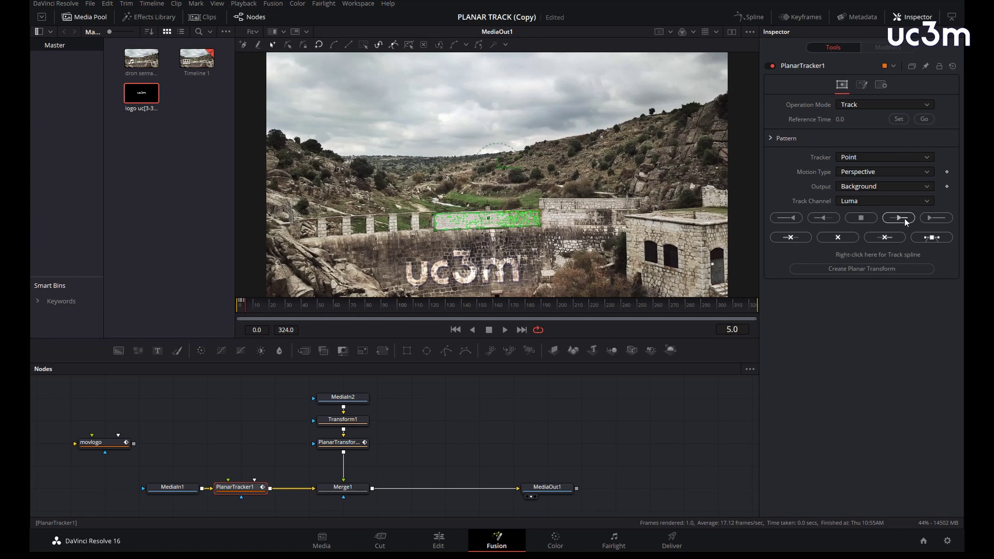
left_click(894, 219)
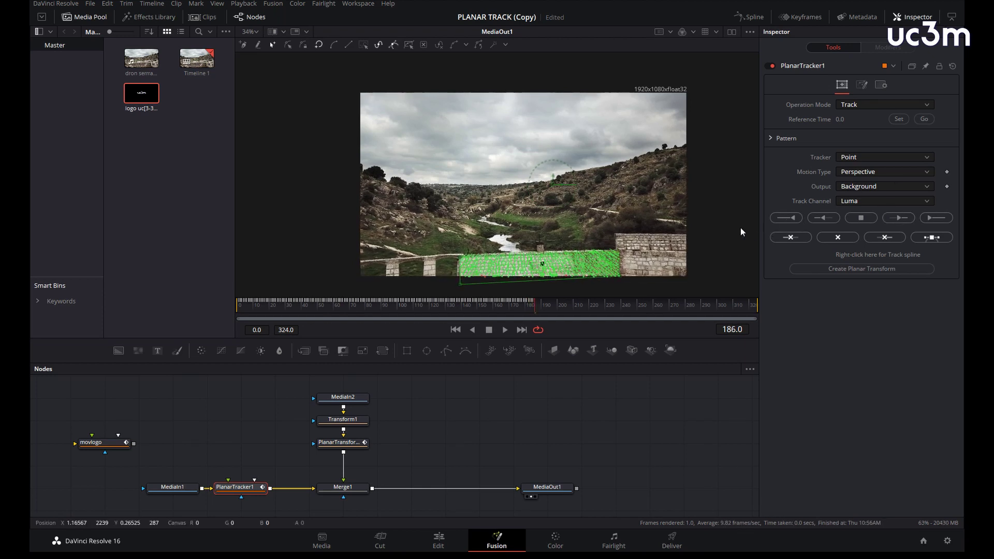
scroll(740, 228, "down", 1)
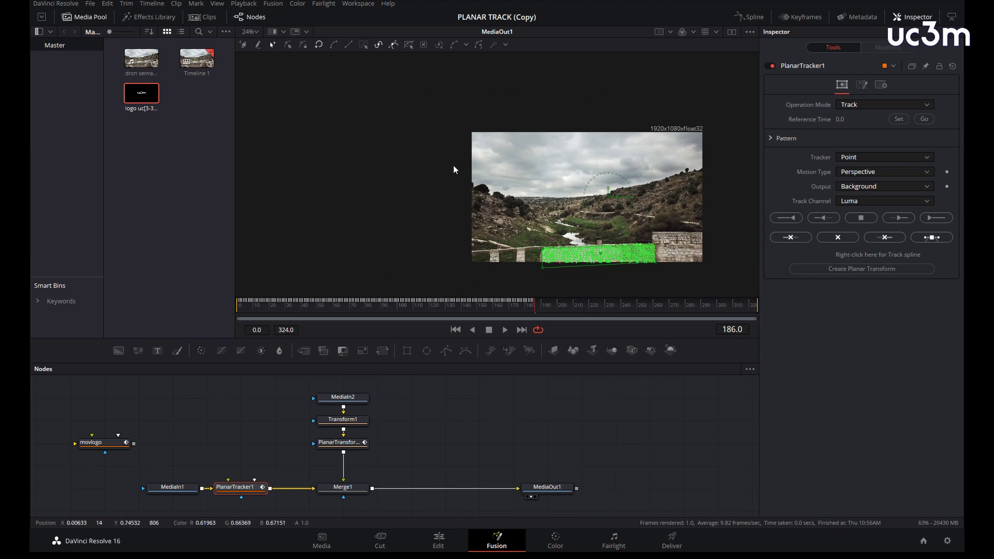
left_click(897, 220)
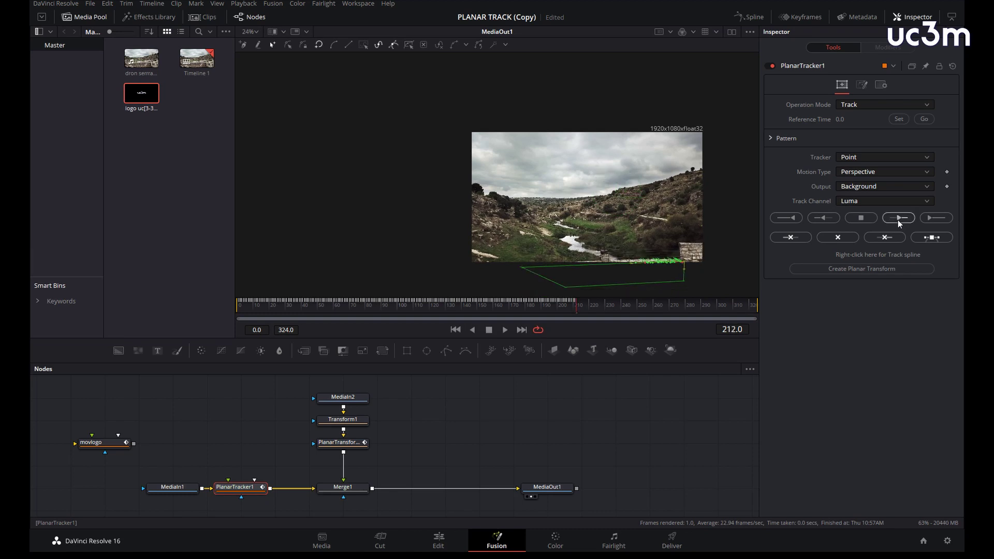
Trim the tracking data after frame 210 and create a Planar Transform from PlanarTracker1.
left_click(828, 218)
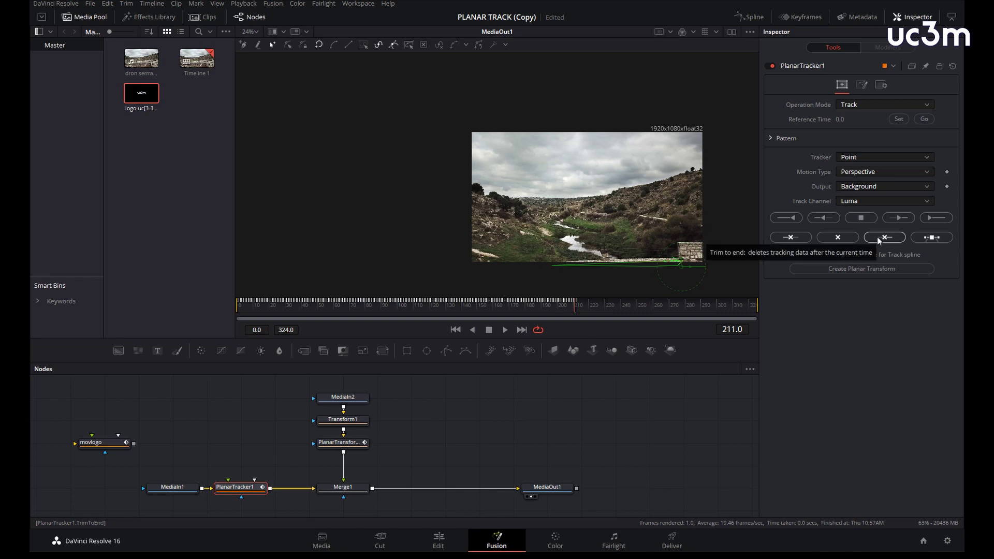
left_click(574, 310)
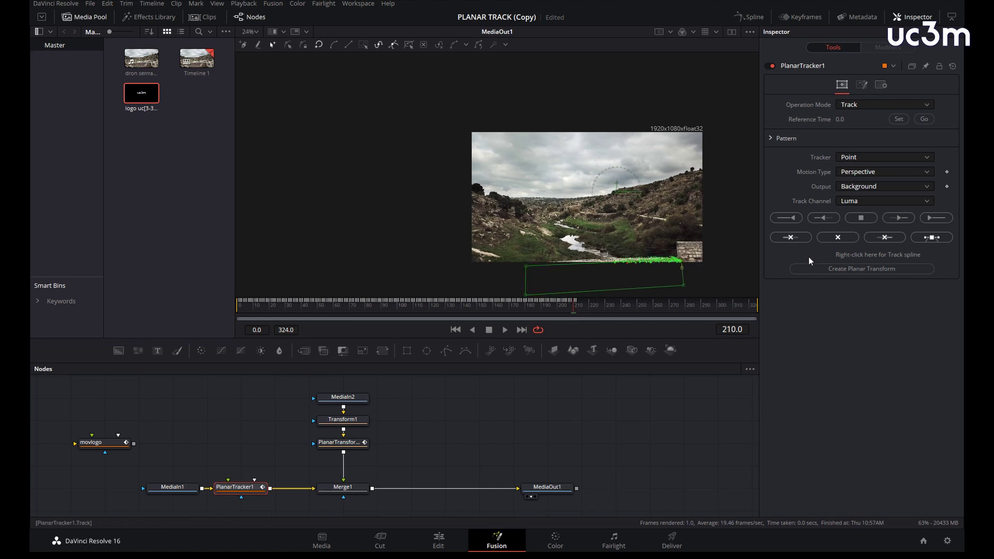
left_click(890, 239)
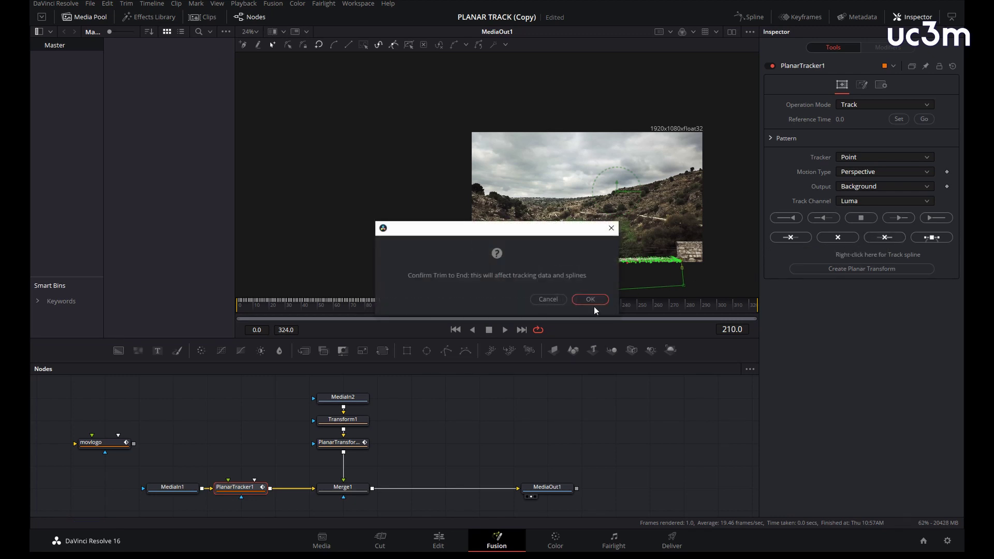
left_click(594, 303)
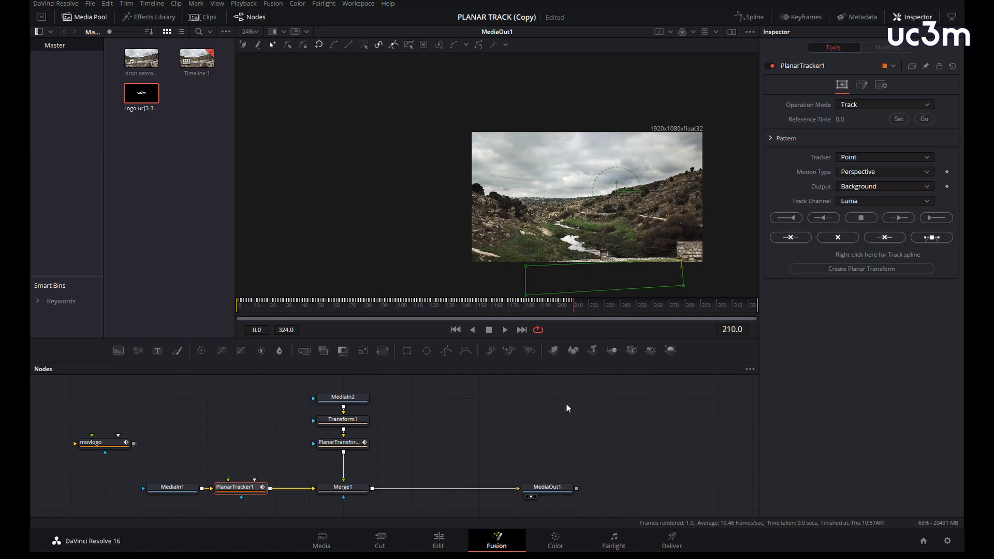
left_click(834, 269)
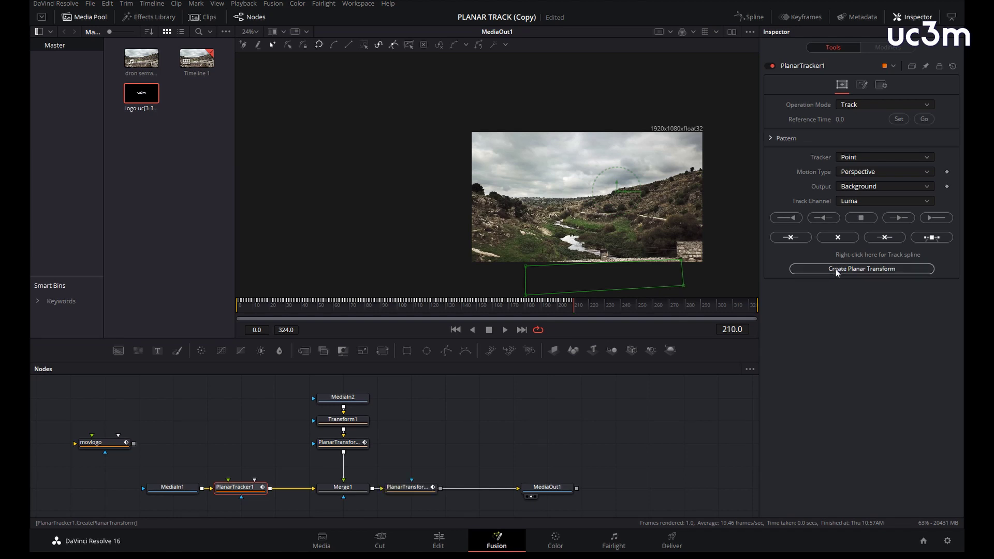
Detach PlanarTracker1 from the node flow, park it just above movlogo and rename it movrotulo.
left_click(429, 485)
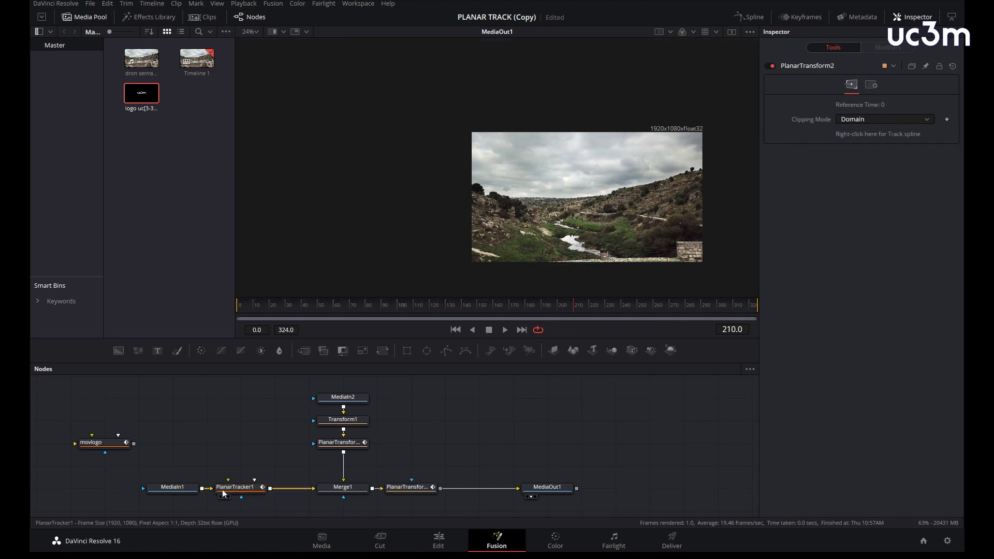
left_click_drag(240, 481, 241, 459)
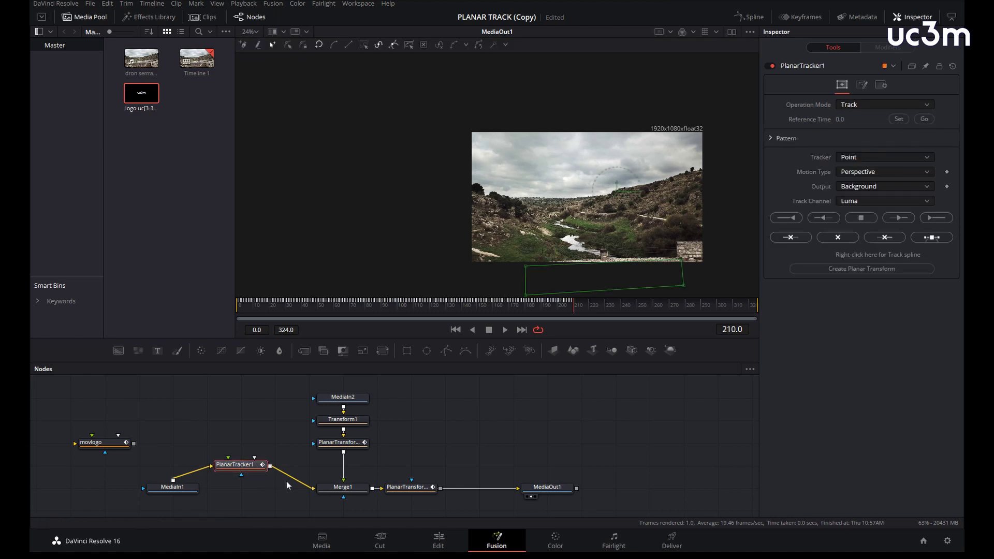
left_click_drag(287, 480, 291, 480)
left_click_drag(233, 467, 106, 418)
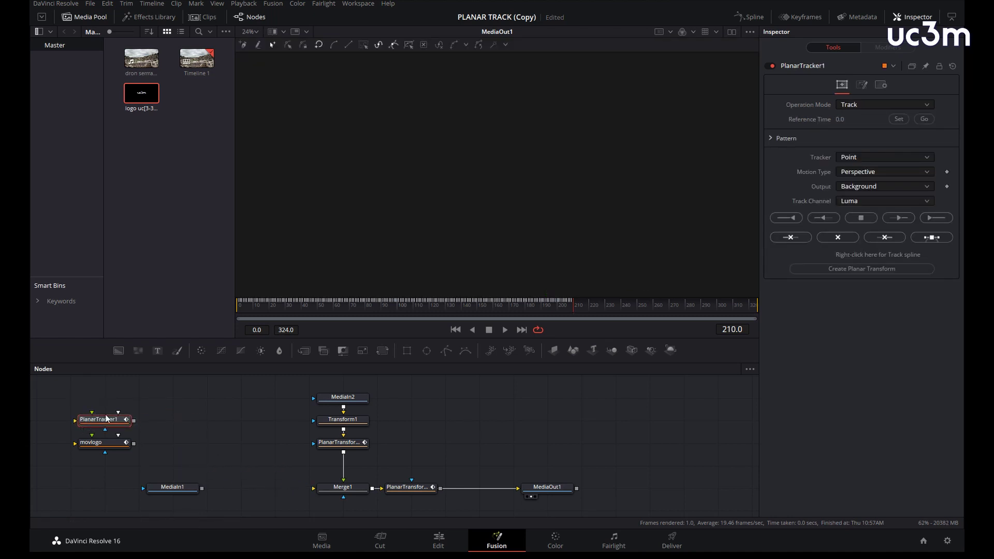
key("F2")
type("mo")
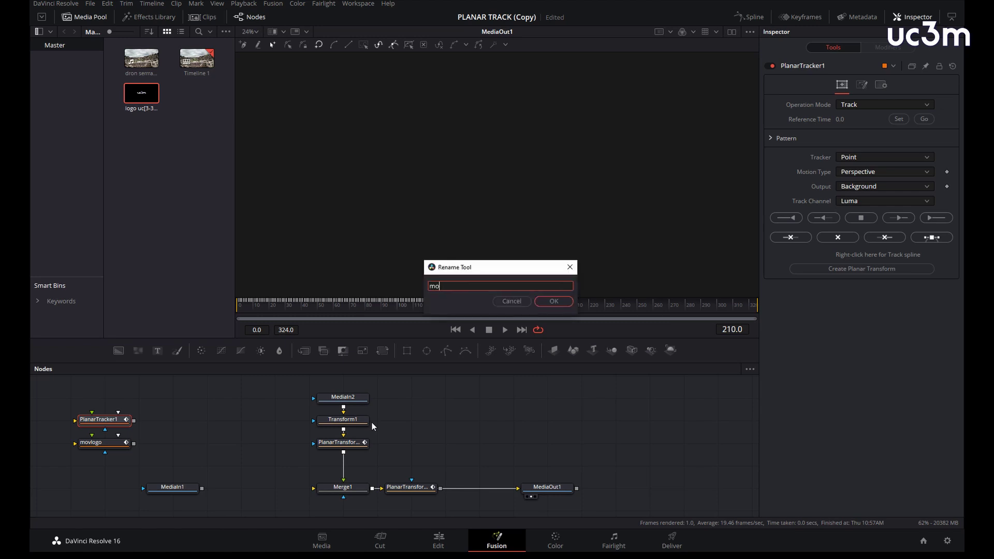
type("v. rotulo")
left_click(542, 300)
Pull PlanarTransform2 out of the main flow to beside the logo's Planar Transform and reconnect MediaIn1 to Merge1.
left_click_drag(413, 486, 418, 450)
left_click(419, 448)
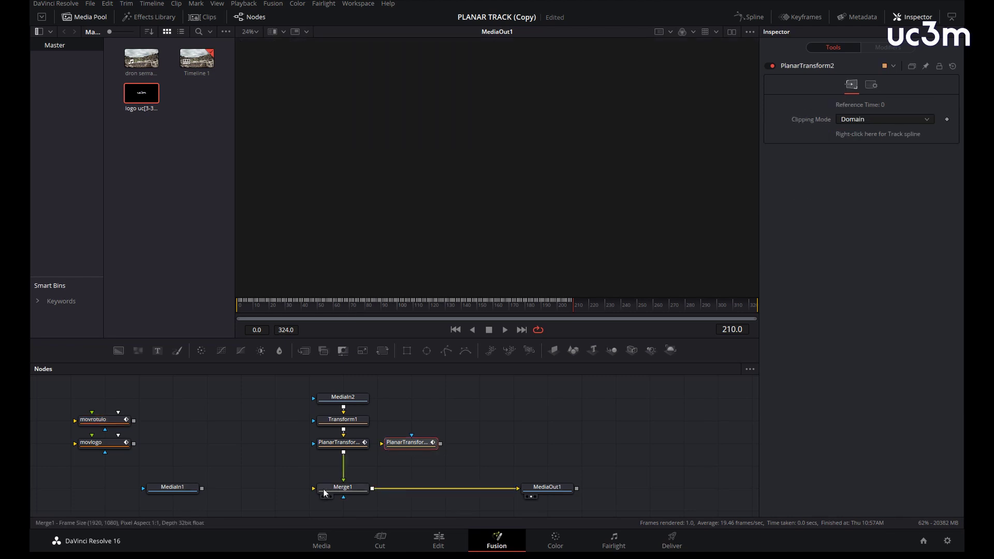
left_click_drag(202, 492, 313, 488)
left_click(420, 399)
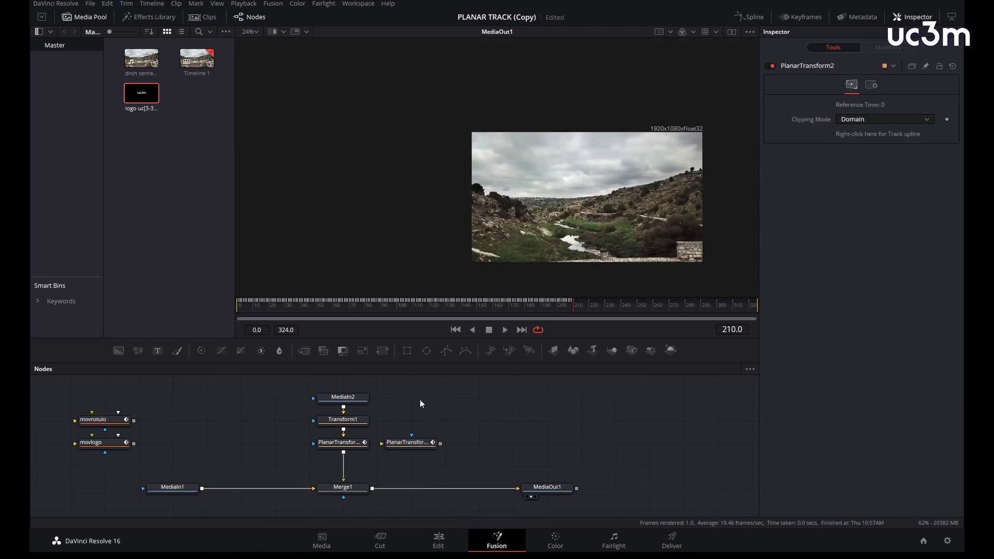
Add a Text node above PlanarTransform2 with the text "POSPRODUCCIÓN" in the Agency FB font.
left_click(157, 352)
left_click_drag(173, 399, 411, 443)
left_click_drag(516, 454, 527, 415)
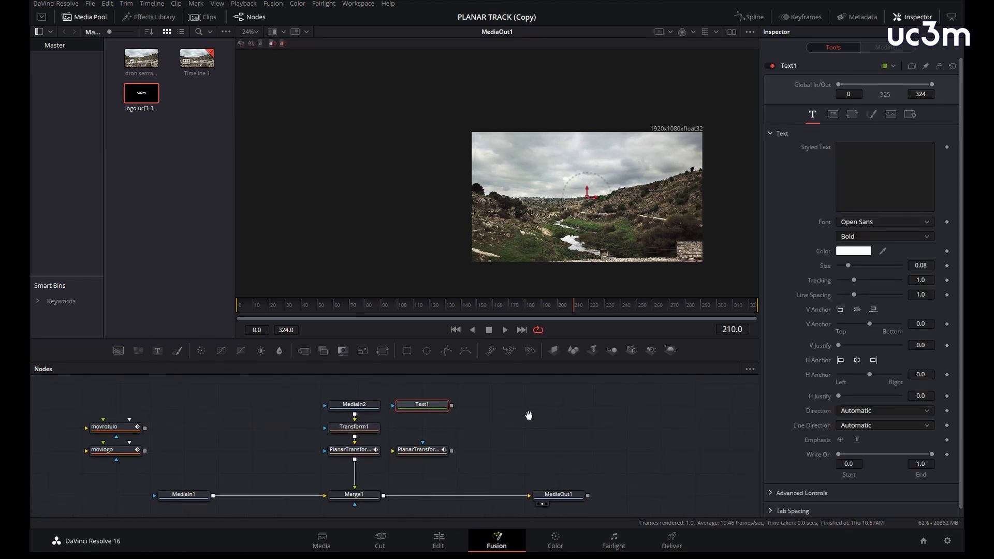
left_click(868, 169)
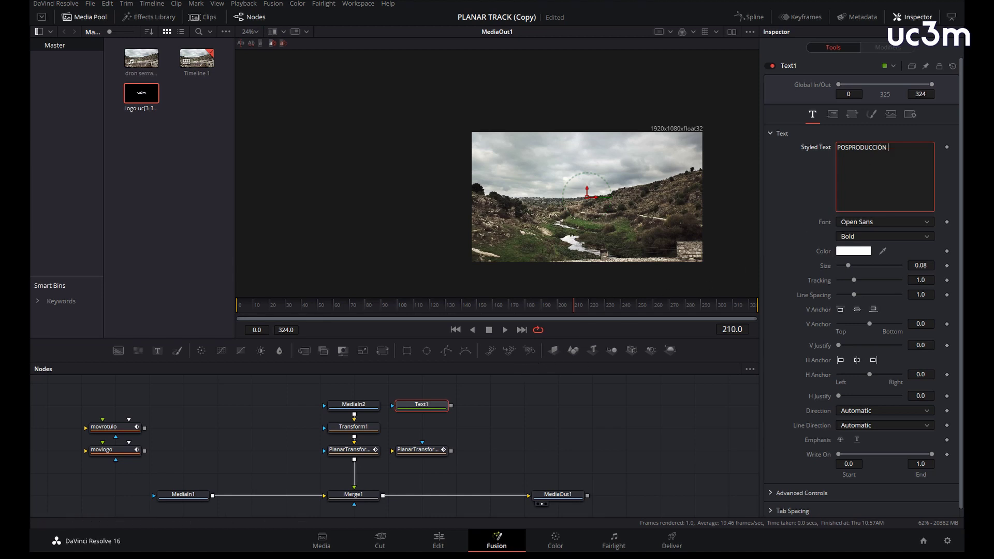
left_click(928, 223)
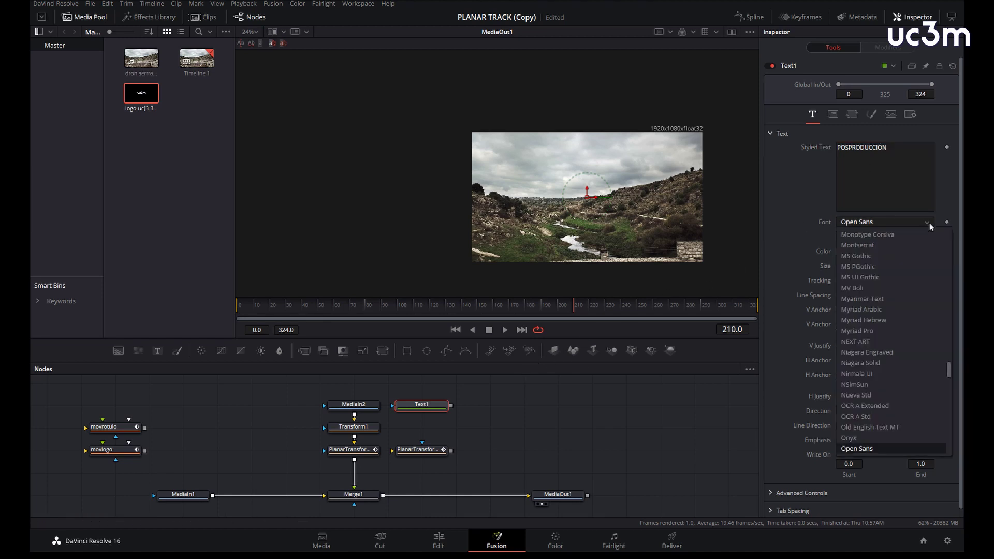
key("a")
left_click(868, 427)
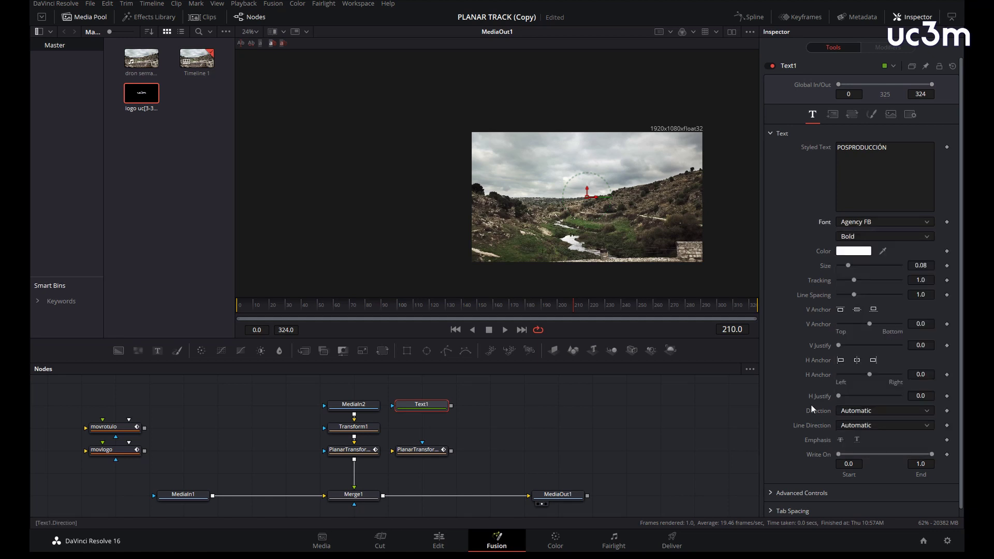
View the Text1 node, widen its tracking to about 1.134 and correct the wording to "POSTPRODUCCIÓN".
key("1")
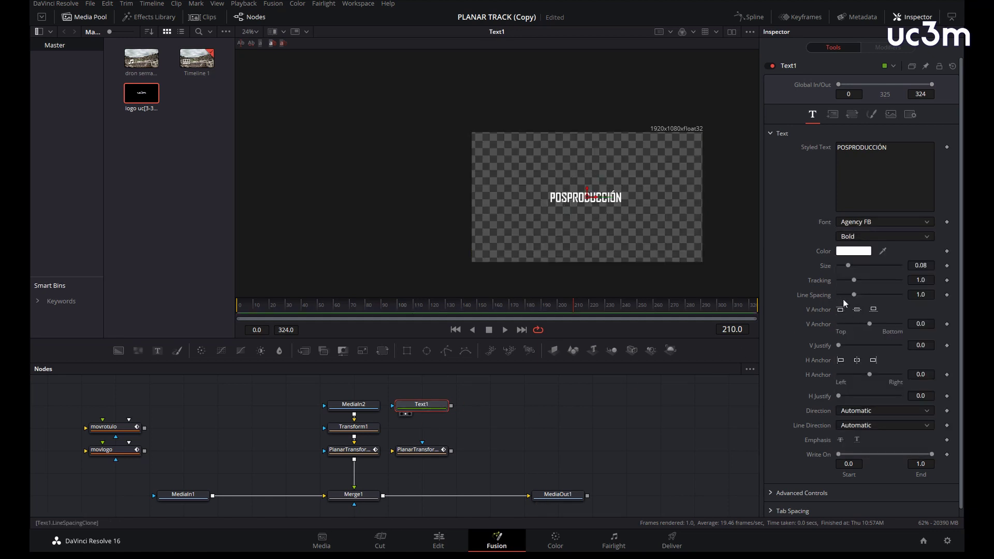
left_click_drag(854, 280, 856, 281)
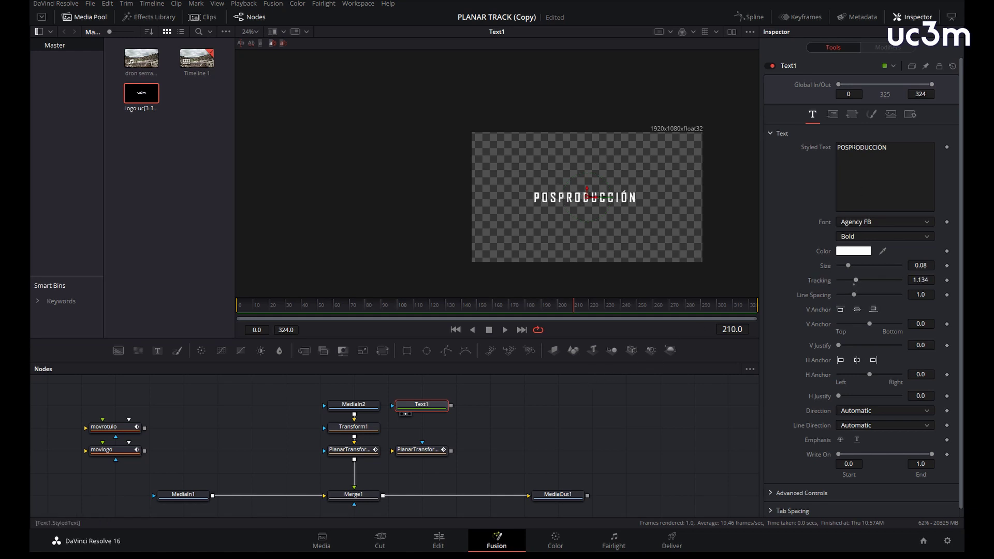
left_click(859, 159)
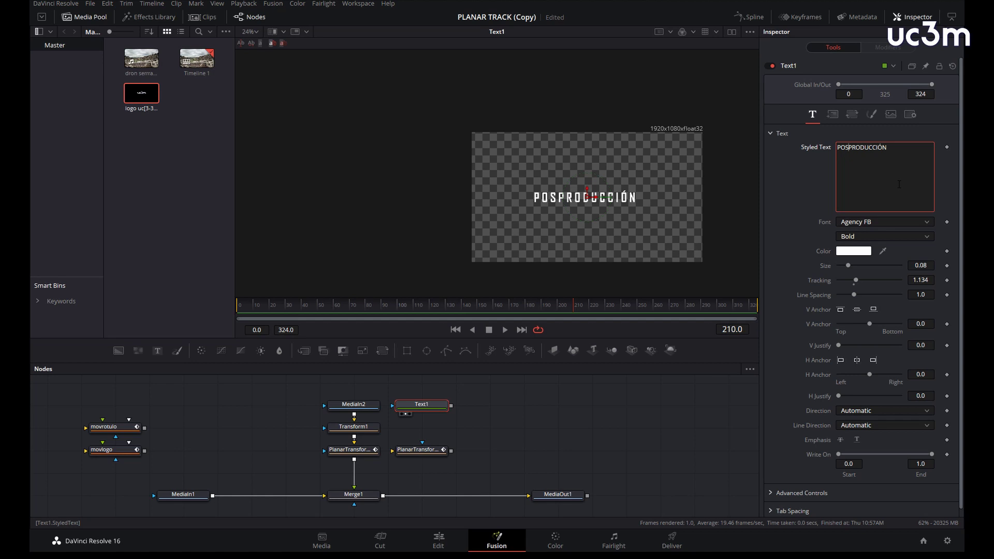
type("T")
left_click(624, 399)
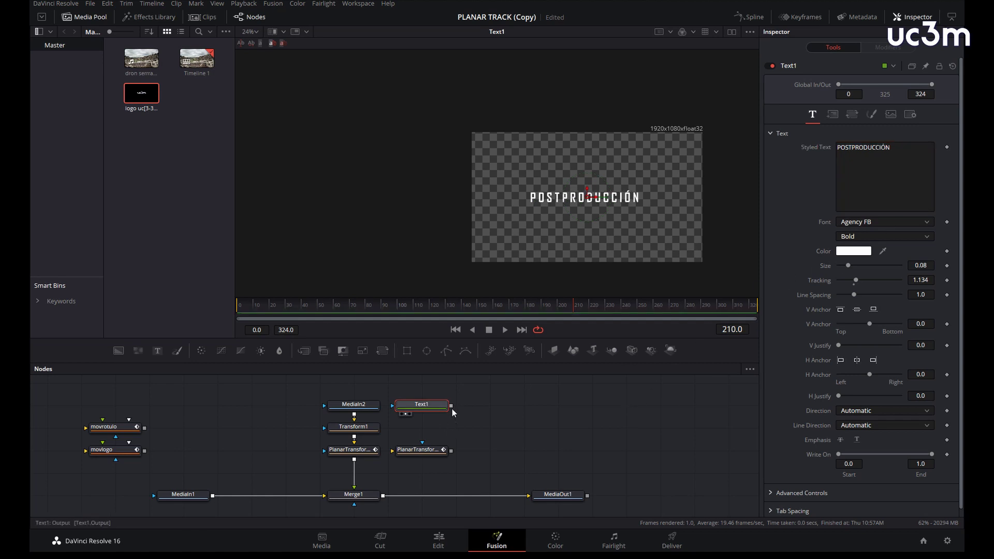
Link Text1 through a new Transform and PlanarTransform2 into a new Merge before MediaOut1, and view MediaOut1.
left_click(383, 351)
left_click_drag(494, 410, 380, 498)
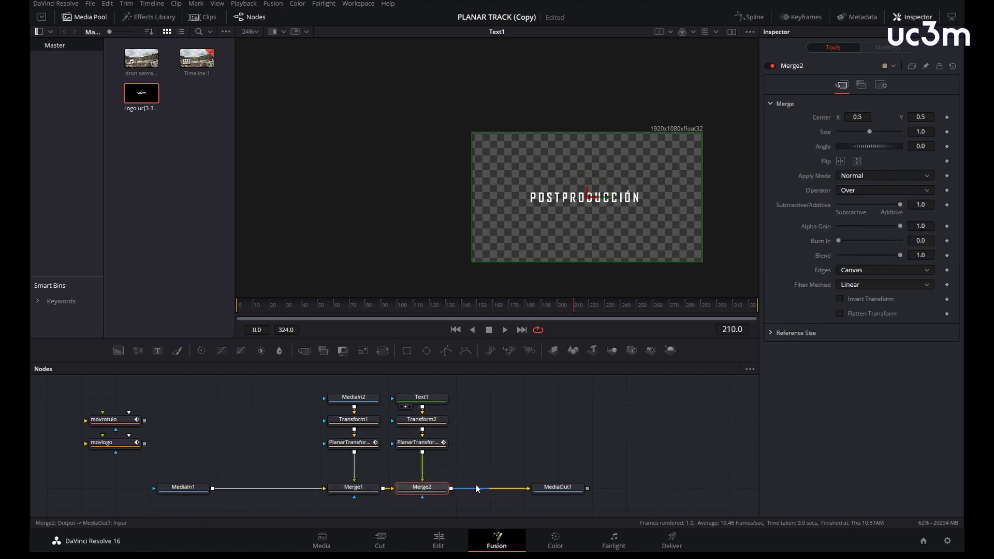
left_click(472, 454)
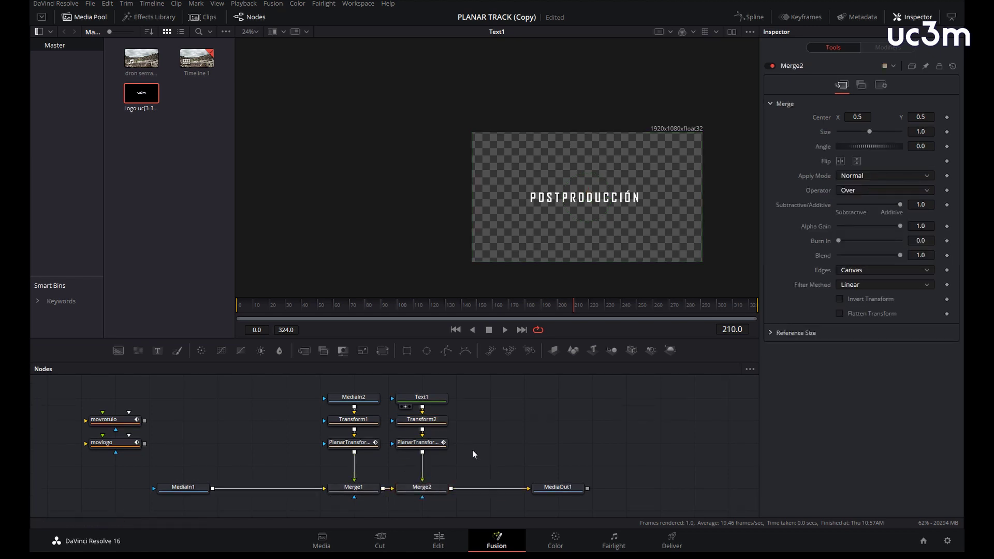
left_click(555, 487)
key("1")
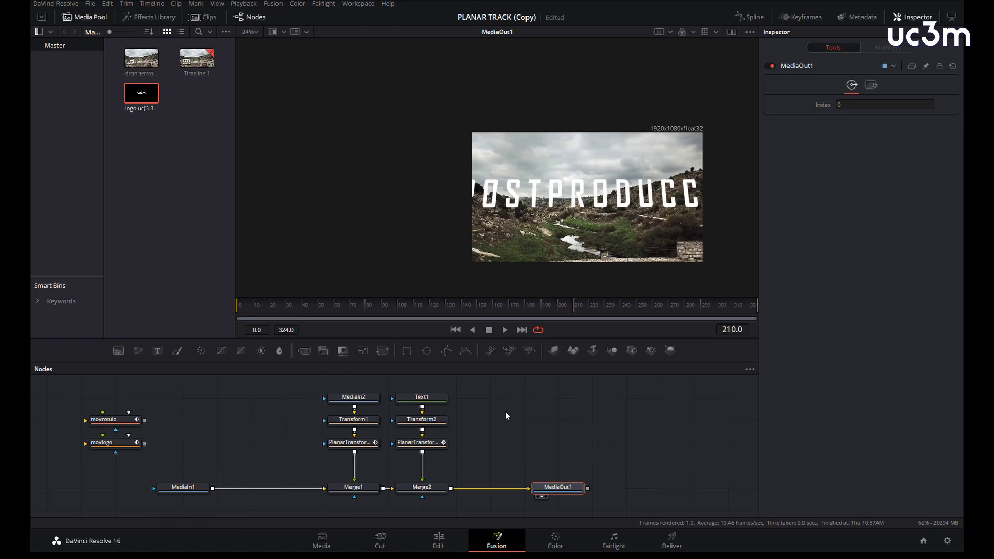
At frame 0, scale the lettering with Transform2 to 0.48 and move it onto the parapet, centred at about X 0.502, Y 0.301.
left_click_drag(573, 308, 238, 315)
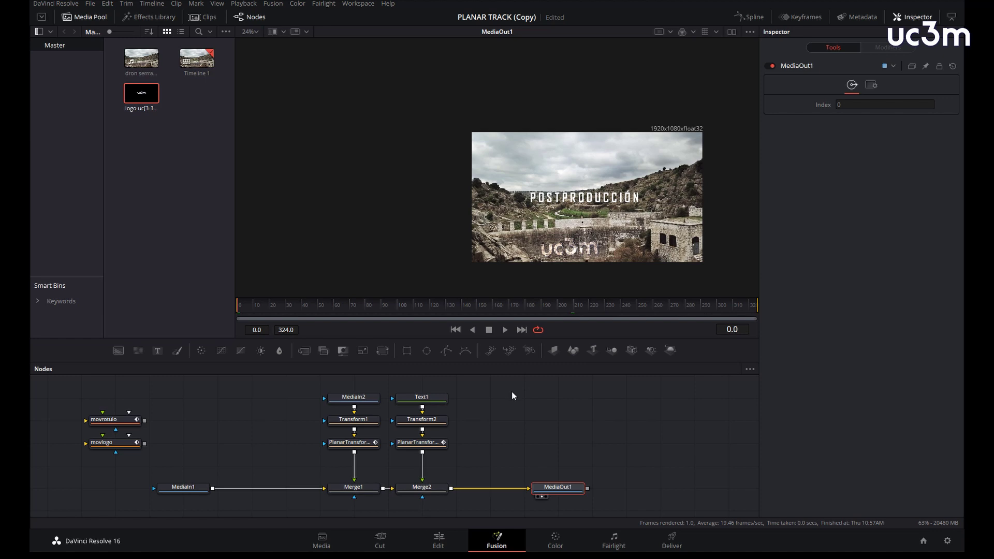
left_click(442, 412)
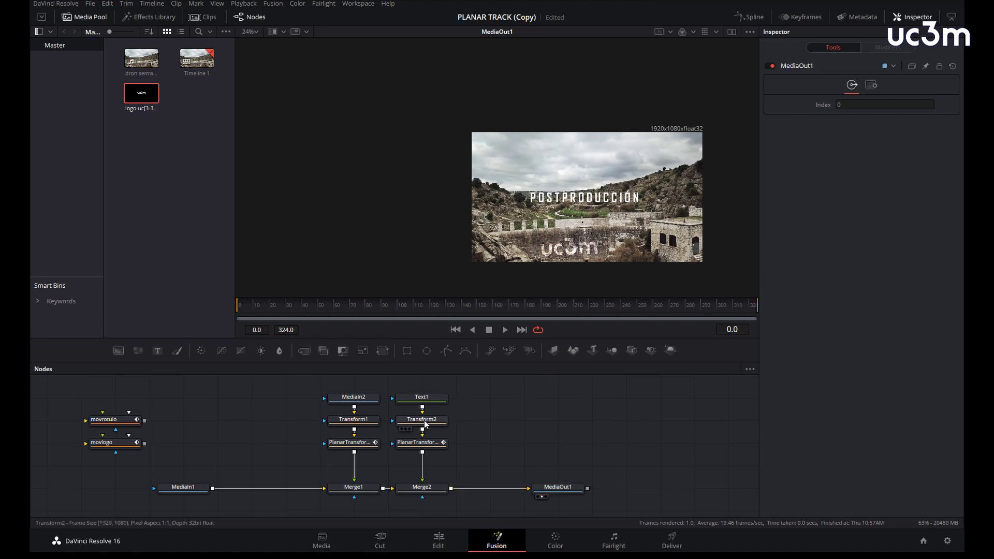
left_click(425, 422)
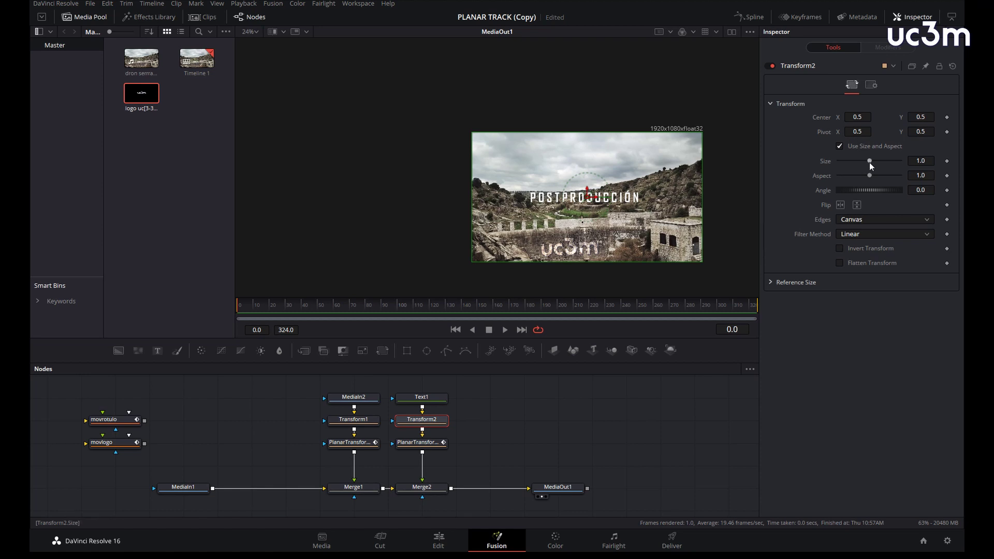
left_click_drag(868, 163, 856, 161)
left_click(258, 31)
left_click(254, 44)
left_click_drag(497, 167, 503, 217)
left_click_drag(857, 162, 856, 162)
left_click_drag(502, 218, 498, 219)
Rotate the lettering to 2.6 degrees, reduce its size to 0.45 and centre it on the parapet at about X 0.487, Y 0.305.
left_click_drag(858, 190, 861, 190)
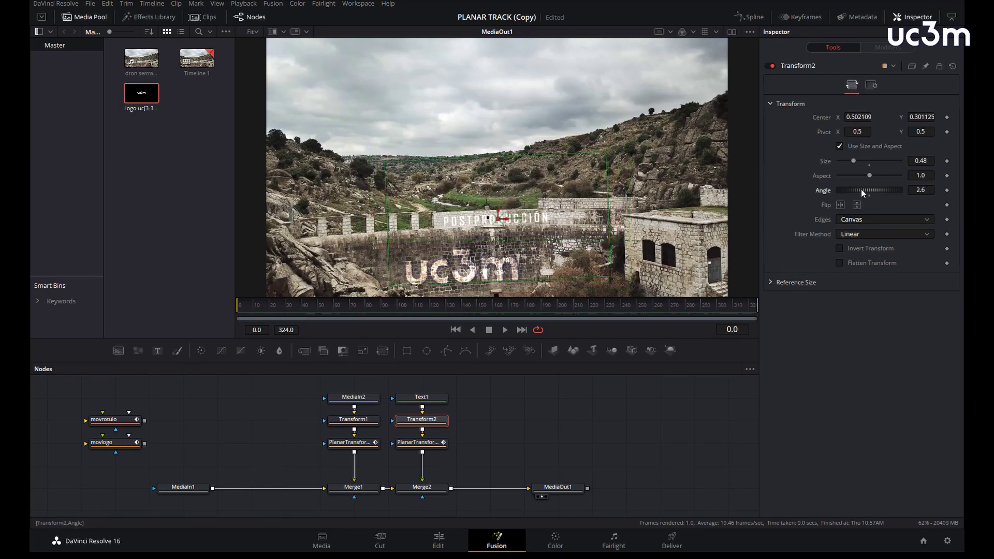
left_click_drag(498, 218, 492, 220)
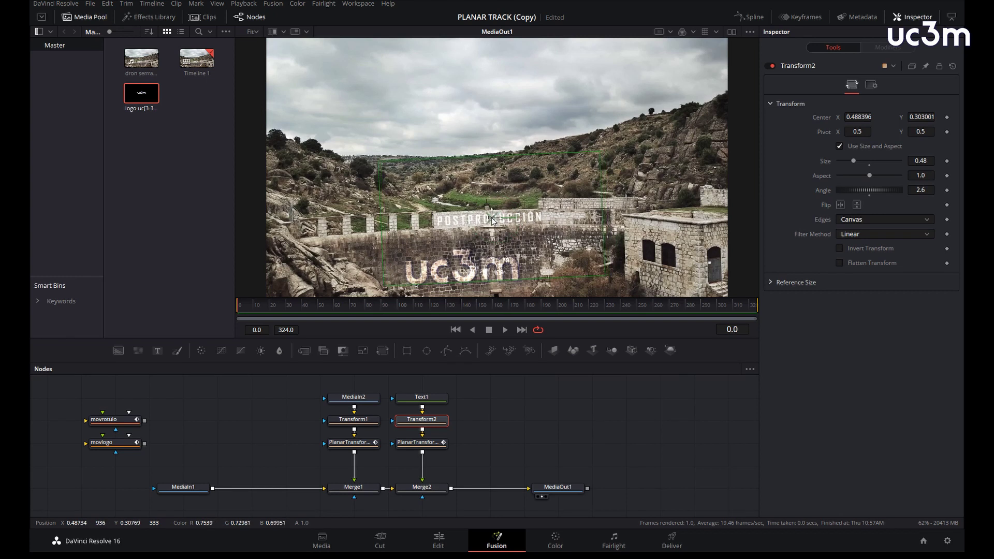
left_click_drag(857, 160, 852, 160)
left_click_drag(492, 220, 493, 221)
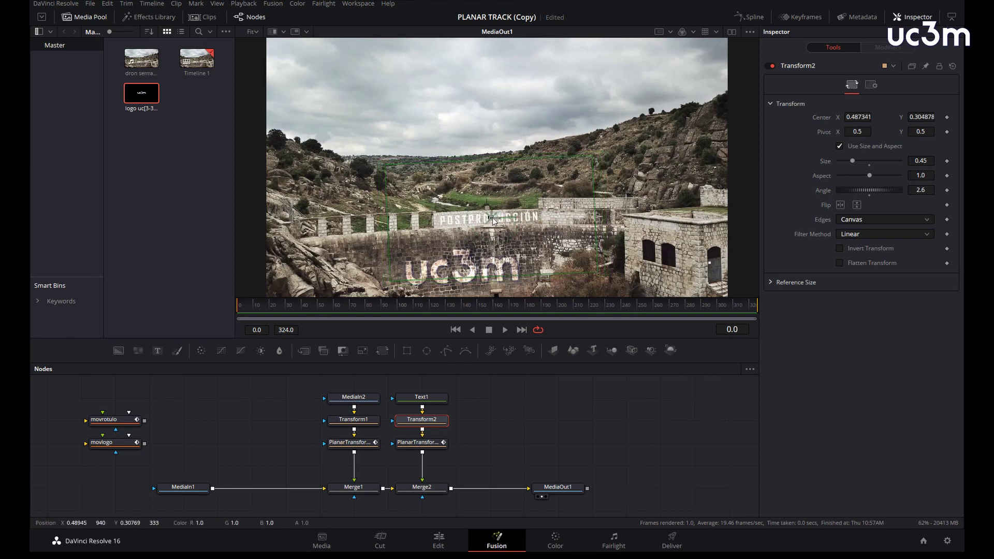
Set Merge2's apply mode to Overlay and play the shot from near its start to check the lettering.
left_click(439, 487)
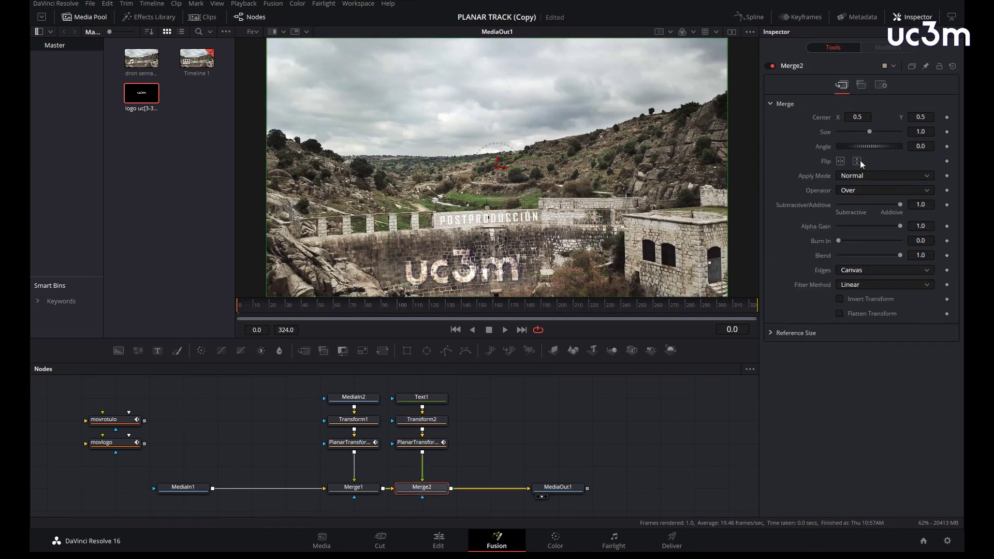
left_click(927, 175)
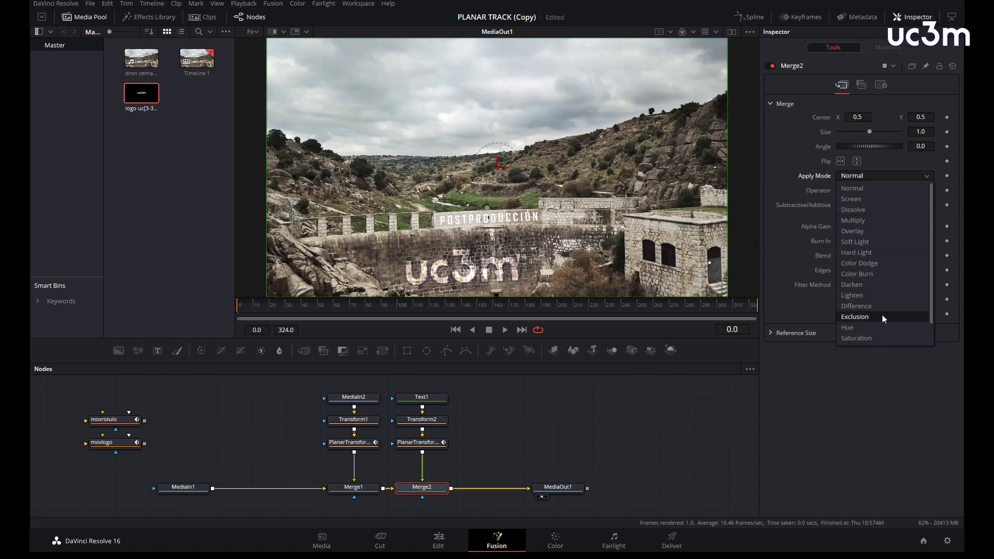
left_click(878, 230)
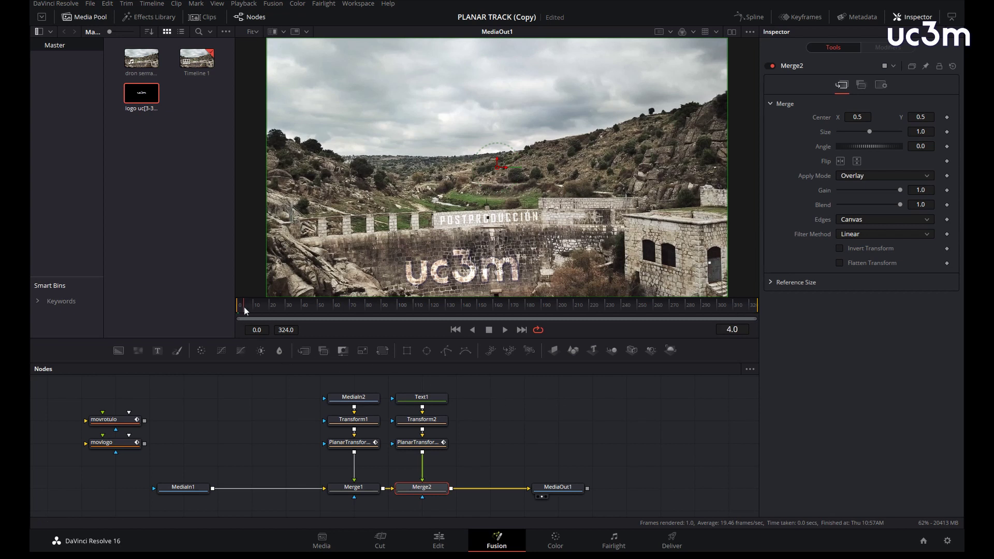
key("space")
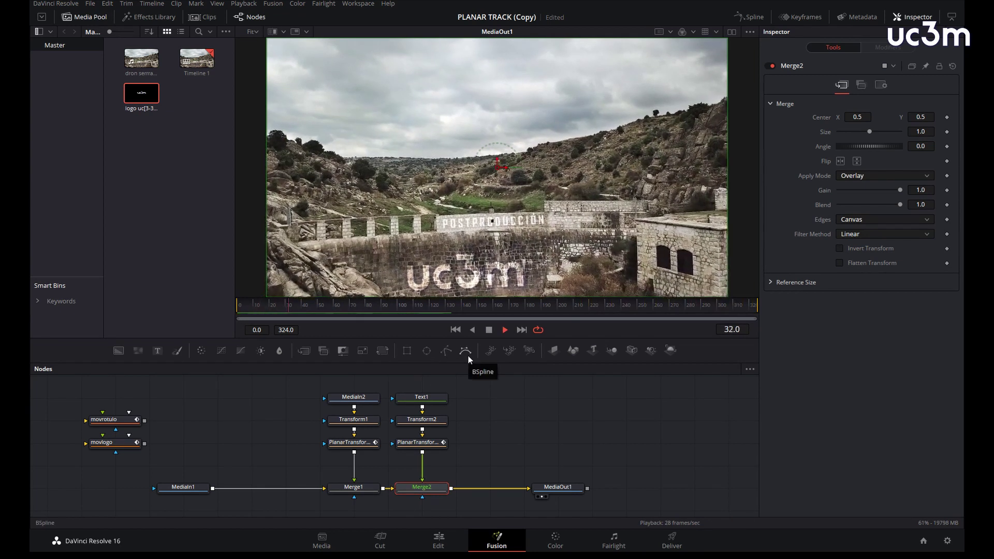